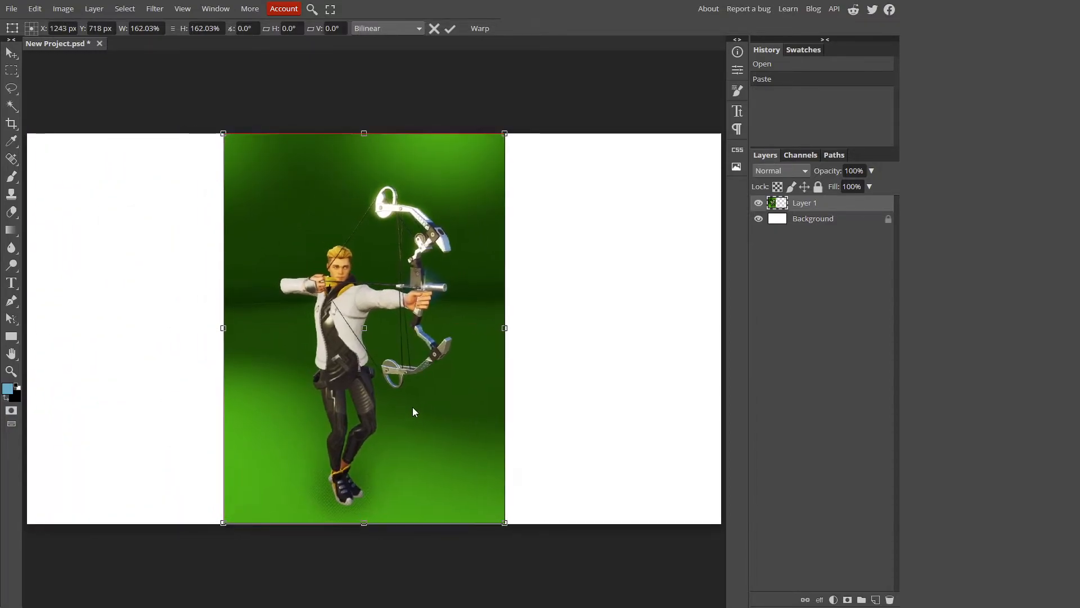
# Scale the pasted archer image to nearly fill the canvas height.
pyautogui.moveTo(507, 524); pyautogui.dragTo(507, 524)
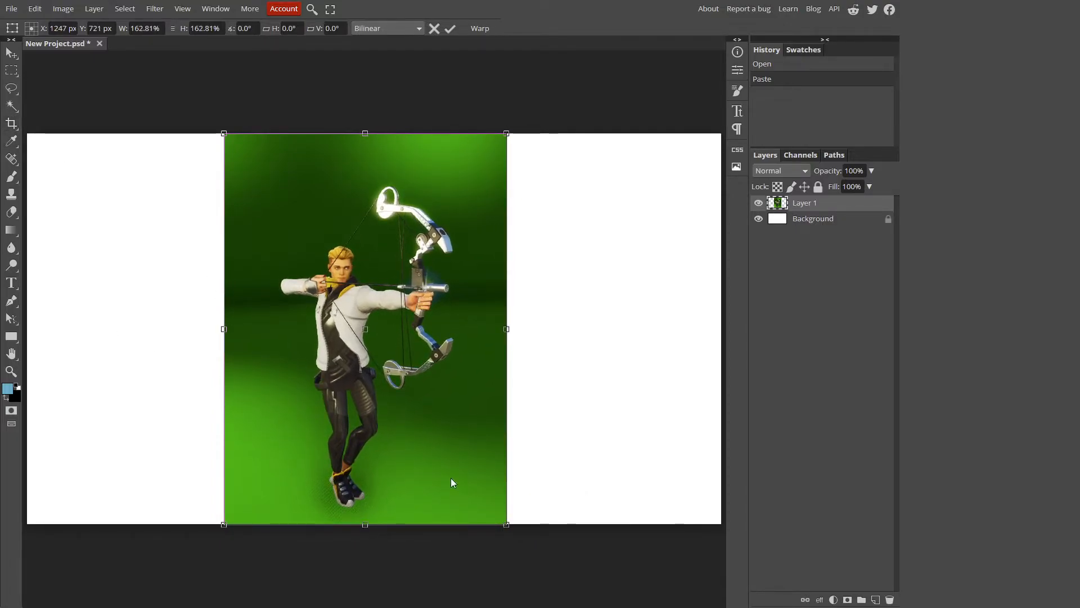
pyautogui.moveTo(507, 525); pyautogui.dragTo(504, 522)
pyautogui.click(11, 106)
pyautogui.click(290, 191)
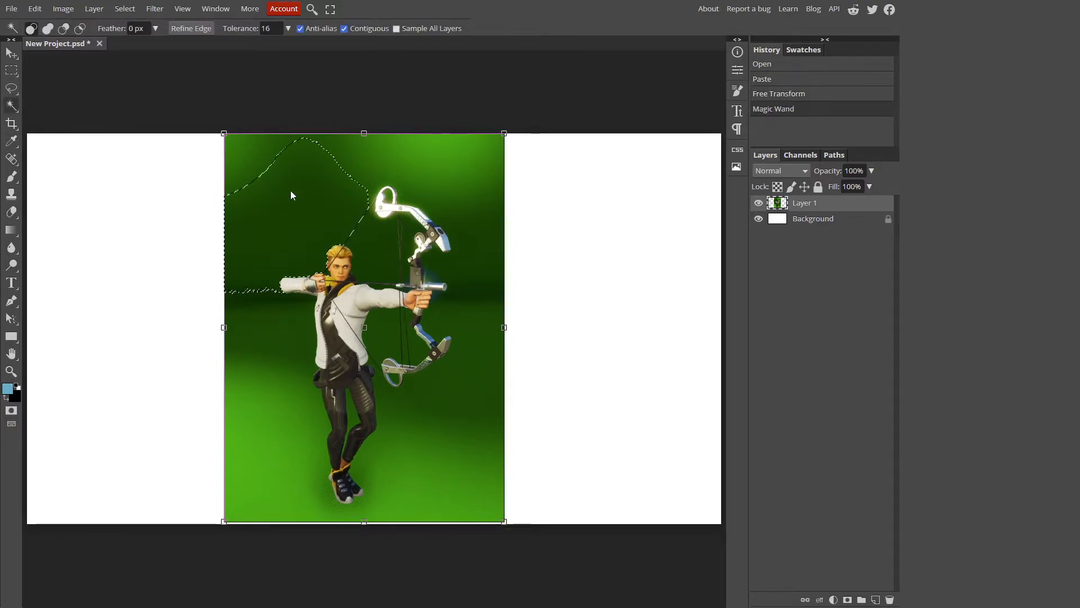
pyautogui.click(11, 70)
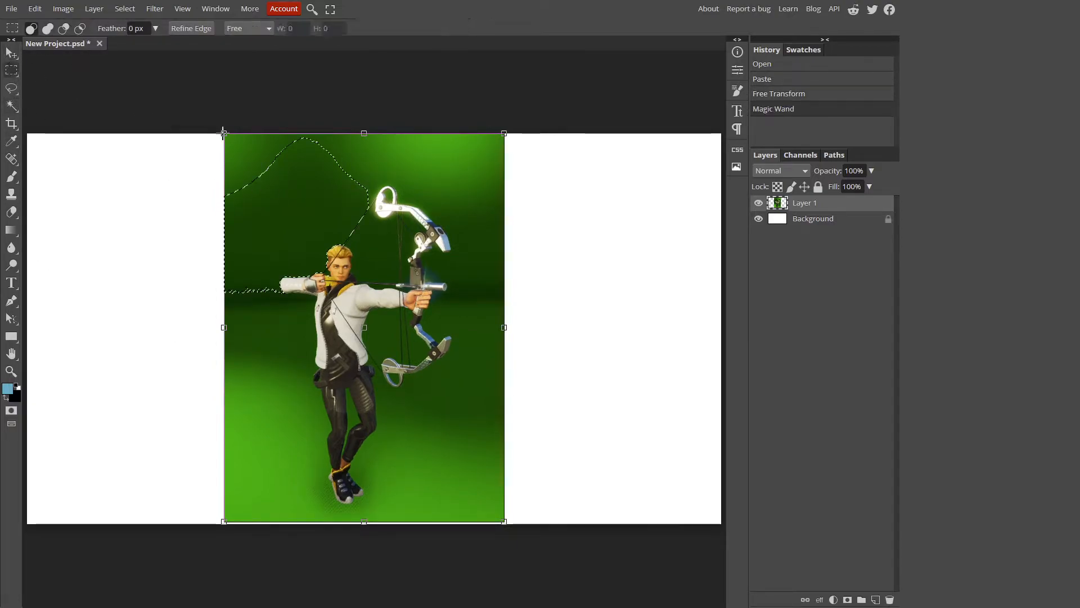
pyautogui.moveTo(223, 132); pyautogui.dragTo(227, 135)
pyautogui.hotkey('ctrl', 't')
pyautogui.click(12, 105)
pyautogui.click(154, 209)
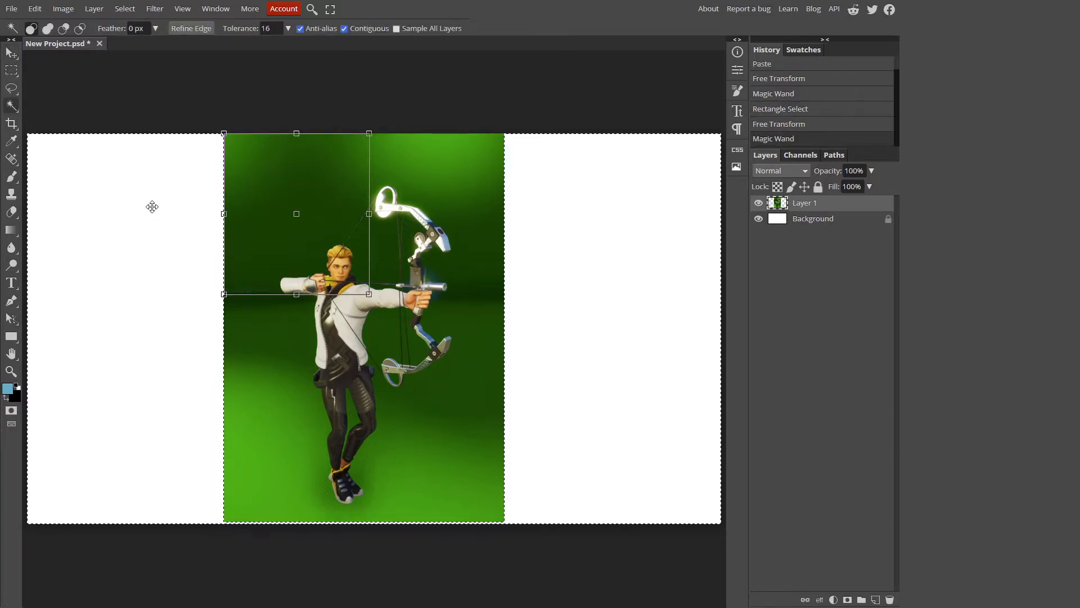
pyautogui.click(100, 168)
pyautogui.click(16, 57)
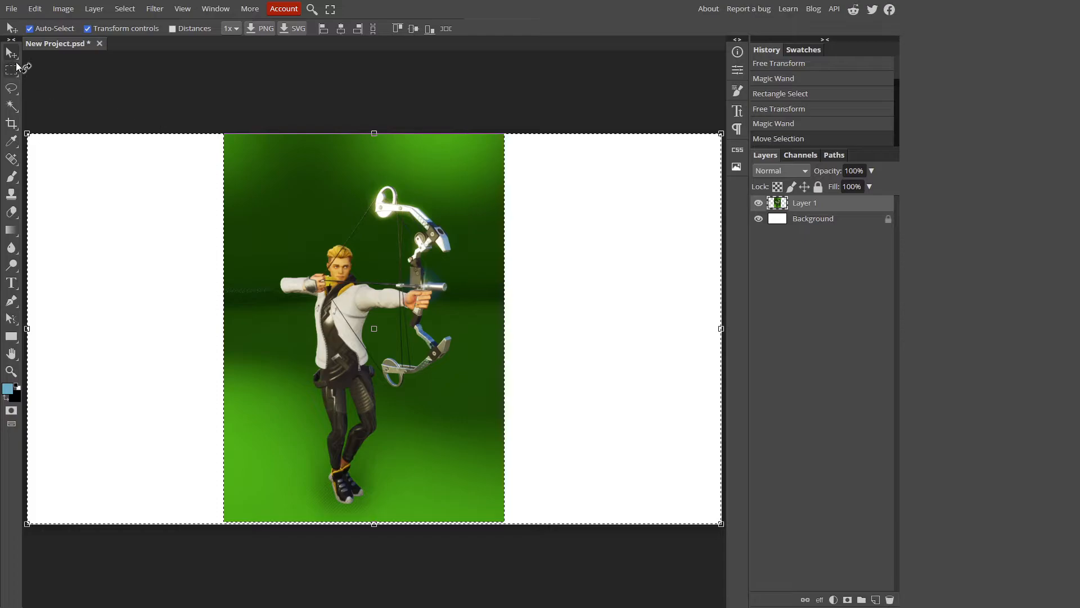
pyautogui.click(38, 101)
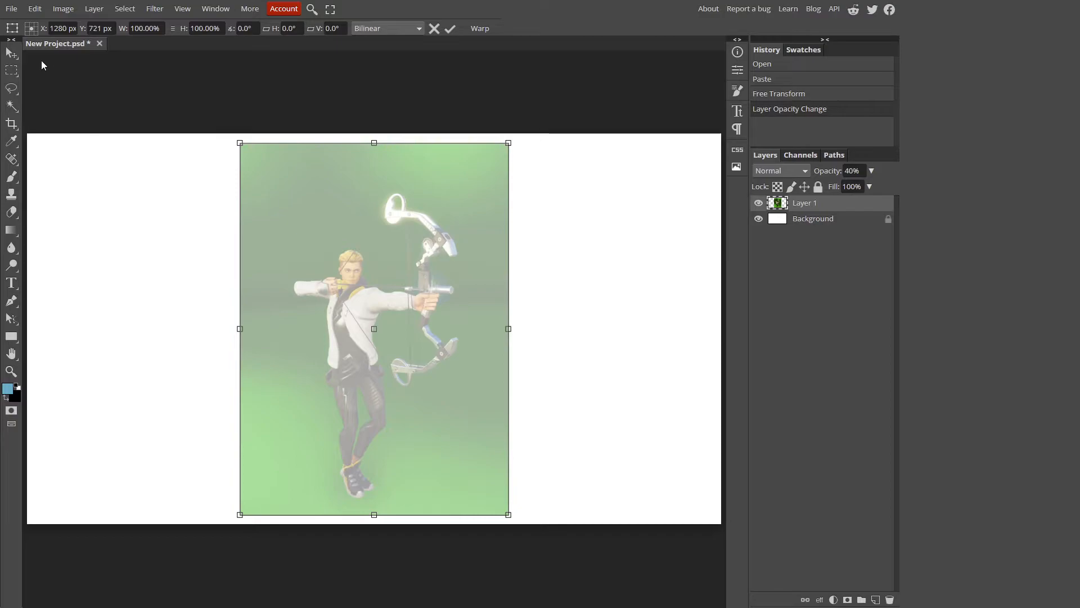
pyautogui.click(12, 69)
pyautogui.hotkey('ctrl', 't')
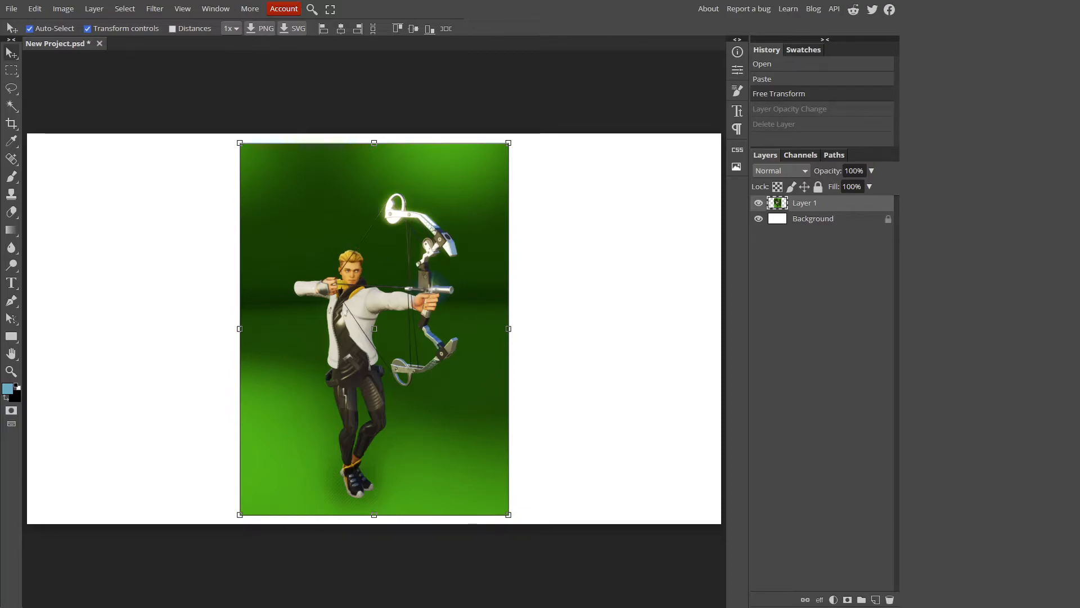
# Use the Magic Wand to clear the large green backdrop areas on the archer's left, from beside the head down to the bottom corner.
pyautogui.click(12, 106)
pyautogui.click(308, 213)
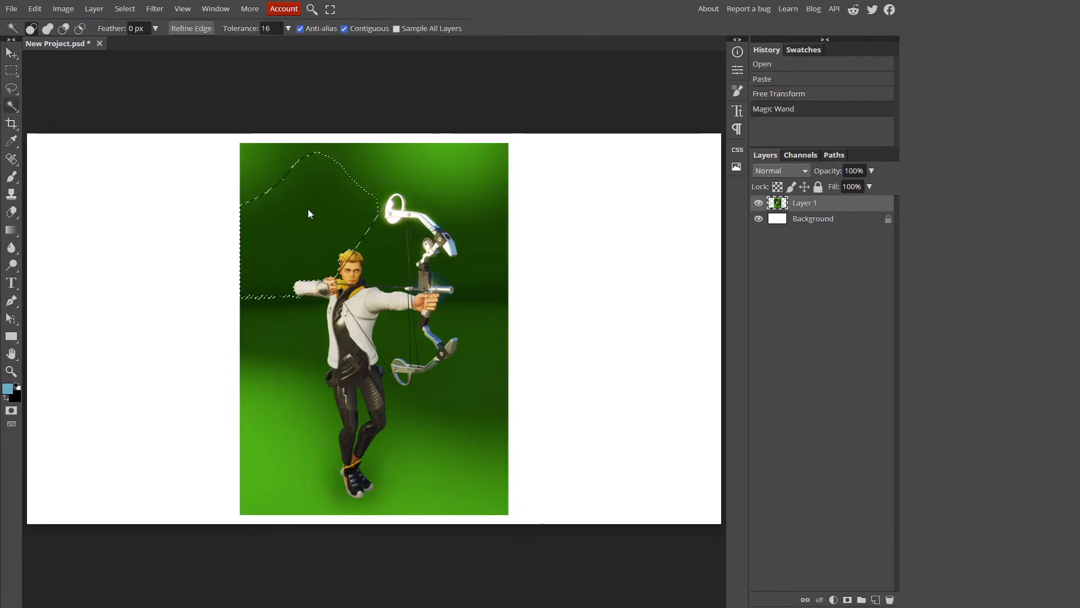
pyautogui.press('Delete')
pyautogui.click(295, 370)
pyautogui.press('Delete')
pyautogui.click(266, 457)
pyautogui.press('Delete')
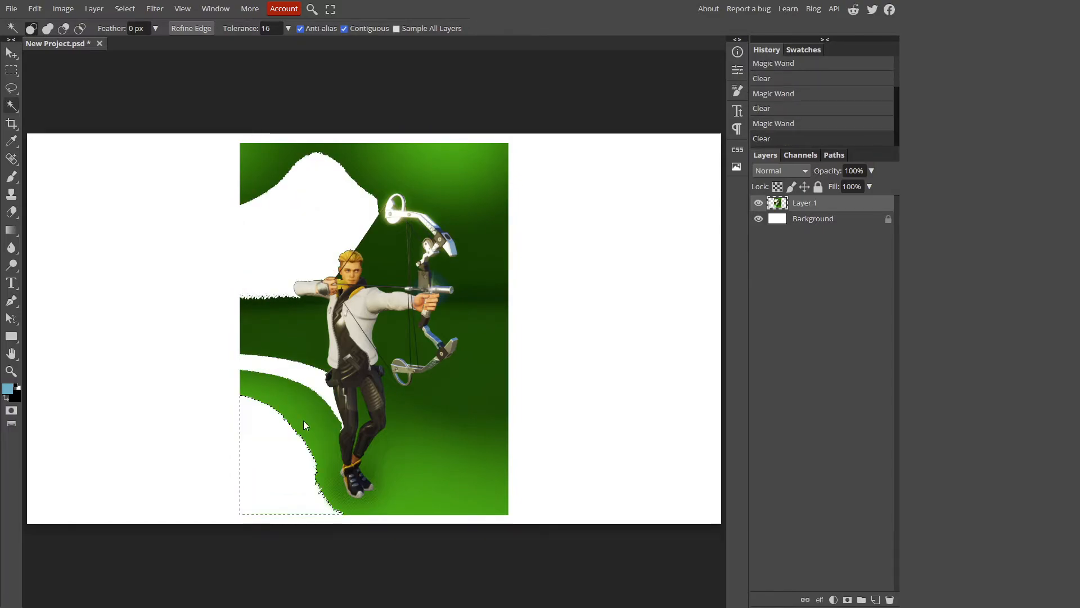
# Clear the green backdrop below the archer's feet and to the right of the legs using Magic Wand selections.
pyautogui.click(345, 467)
pyautogui.press('Delete')
pyautogui.click(398, 501)
pyautogui.press('Delete')
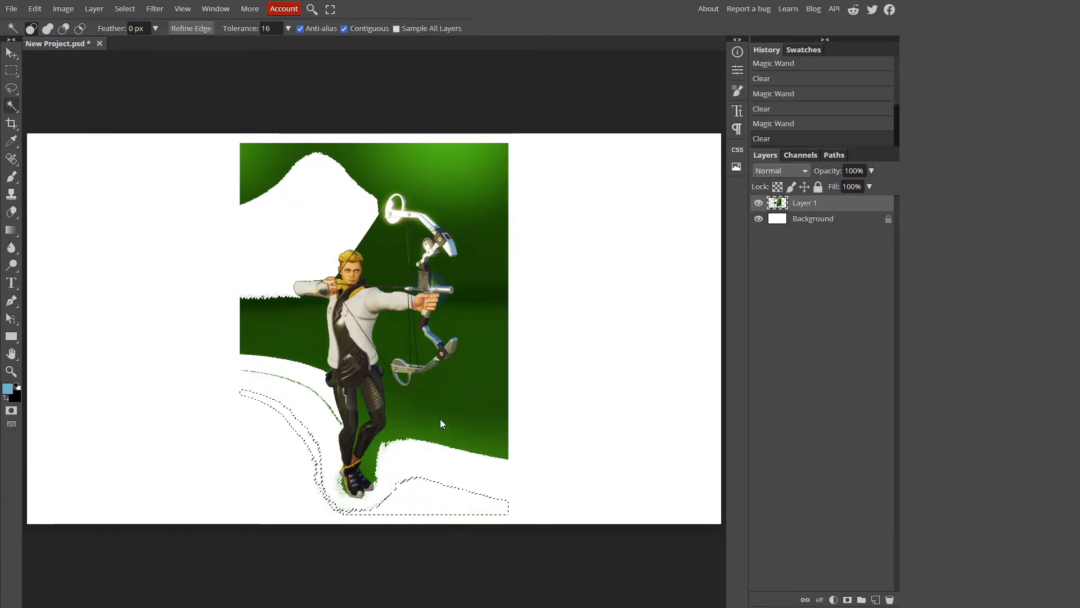
pyautogui.click(440, 418)
pyautogui.press('Delete')
pyautogui.click(447, 443)
pyautogui.press('Delete')
# Clear the green patches around the shoes and between the archer's legs.
pyautogui.click(347, 492)
pyautogui.click(348, 493)
pyautogui.press('Delete')
pyautogui.click(363, 404)
pyautogui.press('Delete')
pyautogui.click(358, 437)
pyautogui.press('Delete')
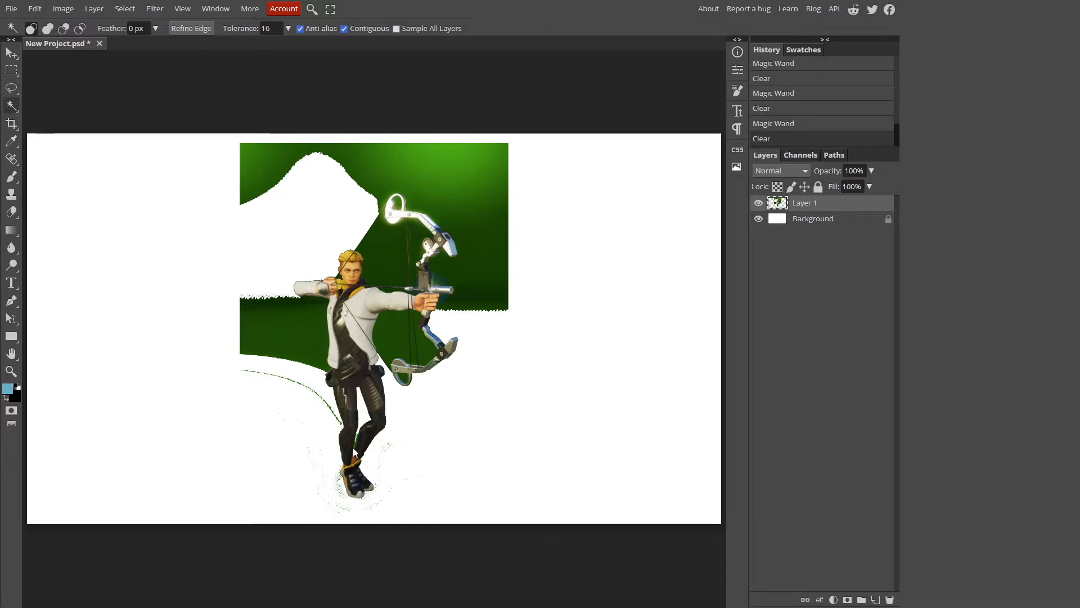
# Clear the remaining green sliver beside the legs and undo the layer opacity change.
pyautogui.click(353, 448)
pyautogui.click(352, 413)
pyautogui.press('Delete')
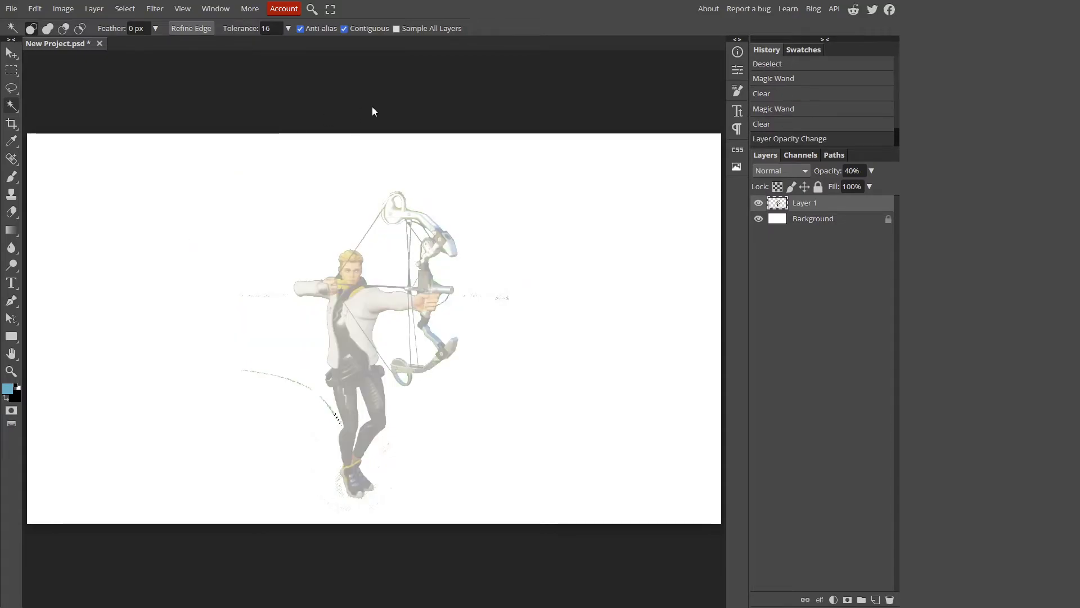
pyautogui.hotkey('ctrl', 'z')
pyautogui.press('l')
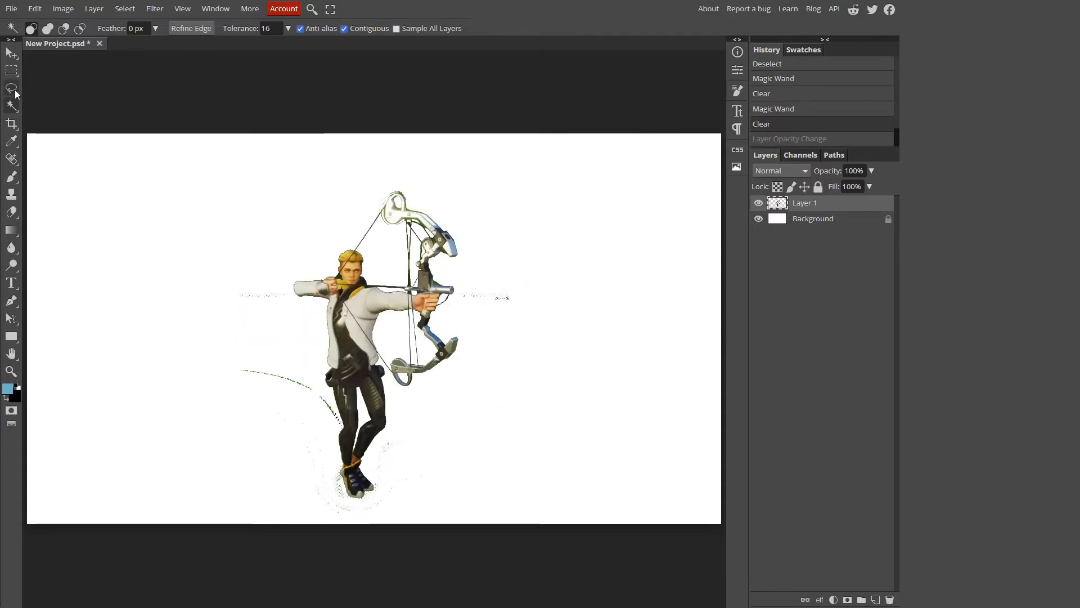
pyautogui.moveTo(195, 359)
pyautogui.mouseDown()
pyautogui.moveTo(220, 352)
pyautogui.moveTo(309, 376)
pyautogui.moveTo(344, 422)
pyautogui.moveTo(328, 449)
pyautogui.moveTo(342, 488)
pyautogui.mouseUp()
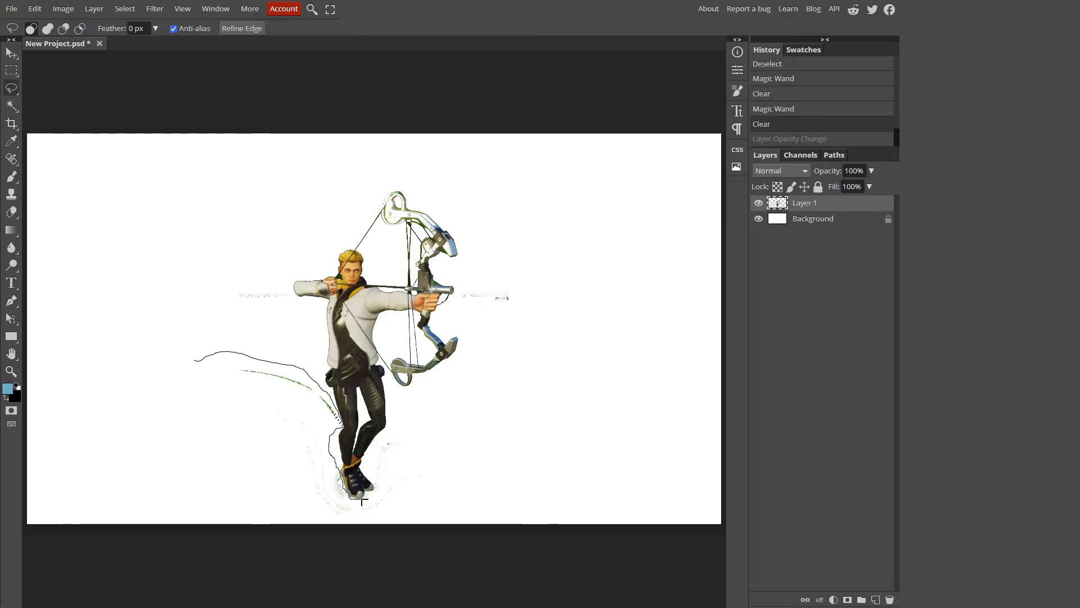
pyautogui.moveTo(371, 477); pyautogui.dragTo(365, 451)
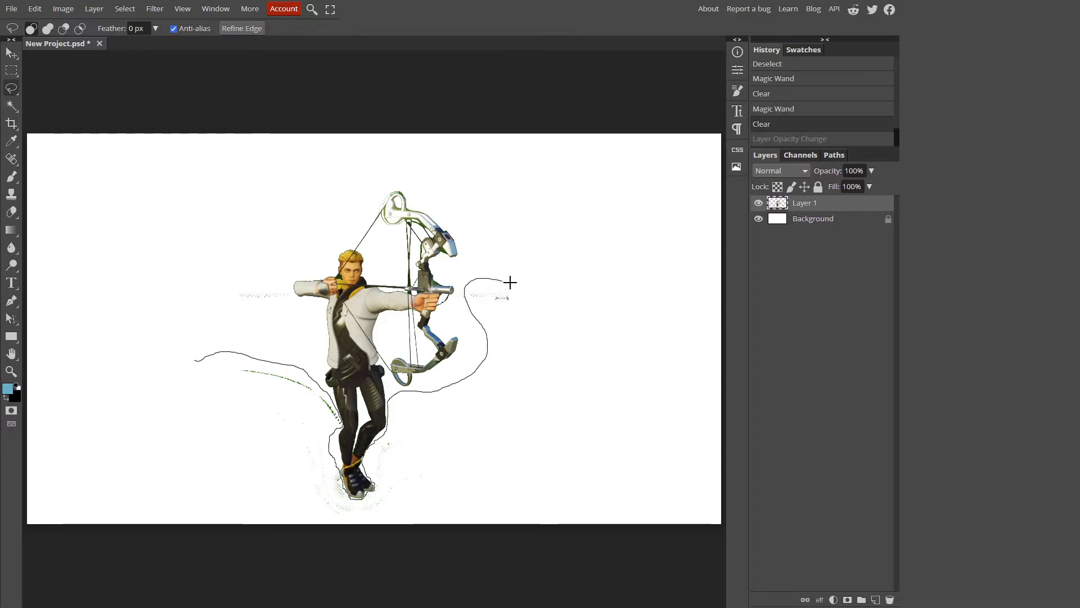
pyautogui.moveTo(307, 173)
pyautogui.mouseDown()
pyautogui.moveTo(210, 264)
pyautogui.moveTo(193, 374)
pyautogui.mouseUp()
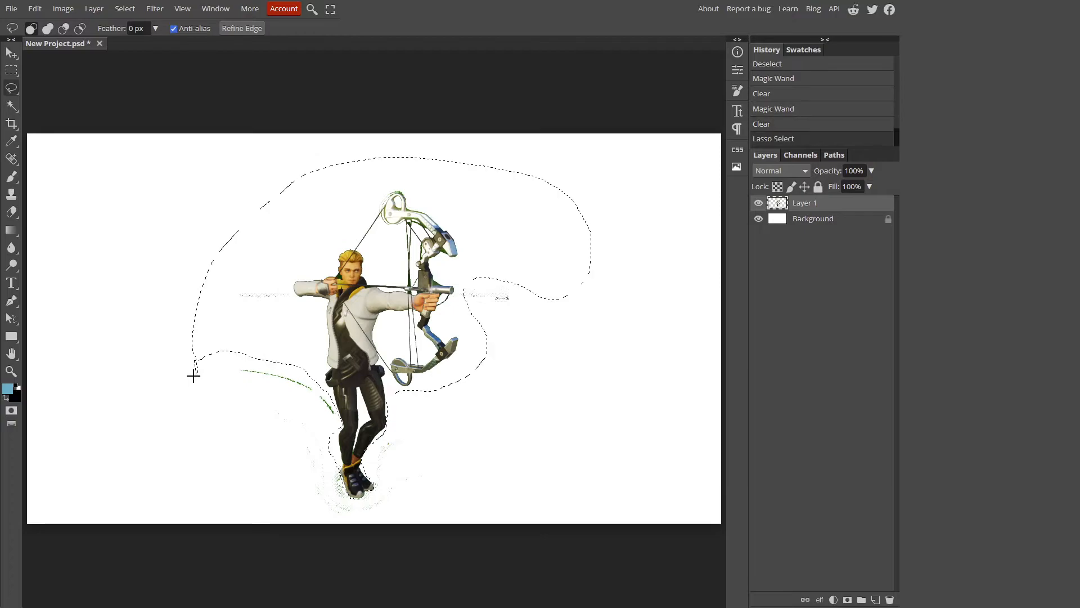
pyautogui.click(198, 398)
# Lasso and clear the leftover arc left of the legs and the stray specks around the feet.
pyautogui.moveTo(253, 399); pyautogui.dragTo(291, 423)
pyautogui.moveTo(224, 362)
pyautogui.mouseDown()
pyautogui.moveTo(323, 433)
pyautogui.moveTo(335, 424)
pyautogui.moveTo(323, 387)
pyautogui.moveTo(270, 357)
pyautogui.moveTo(219, 362)
pyautogui.mouseUp()
pyautogui.press('Delete')
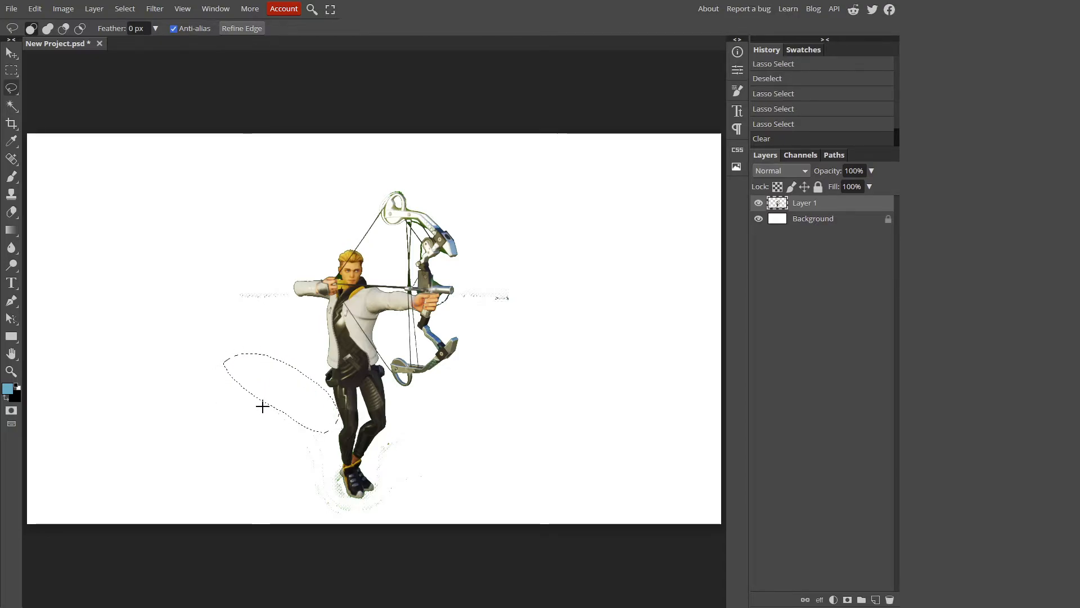
pyautogui.moveTo(226, 419)
pyautogui.mouseDown()
pyautogui.moveTo(257, 399)
pyautogui.moveTo(311, 403)
pyautogui.moveTo(343, 497)
pyautogui.moveTo(368, 504)
pyautogui.moveTo(367, 450)
pyautogui.moveTo(390, 436)
pyautogui.moveTo(438, 450)
pyautogui.moveTo(402, 501)
pyautogui.moveTo(338, 517)
pyautogui.moveTo(214, 439)
pyautogui.moveTo(235, 418)
pyautogui.mouseUp()
pyautogui.press('Delete')
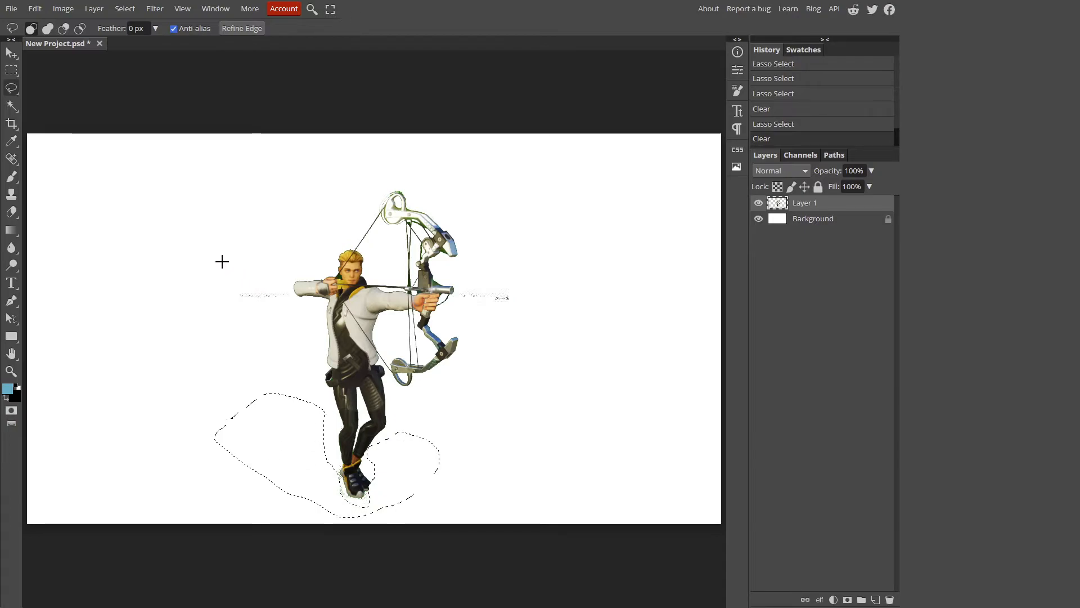
# Lasso and clear the specks beside the rear elbow, right of the bow and at the shoes, leaving nothing selected.
pyautogui.moveTo(251, 281)
pyautogui.mouseDown()
pyautogui.moveTo(295, 290)
pyautogui.moveTo(293, 314)
pyautogui.moveTo(220, 305)
pyautogui.moveTo(224, 264)
pyautogui.mouseUp()
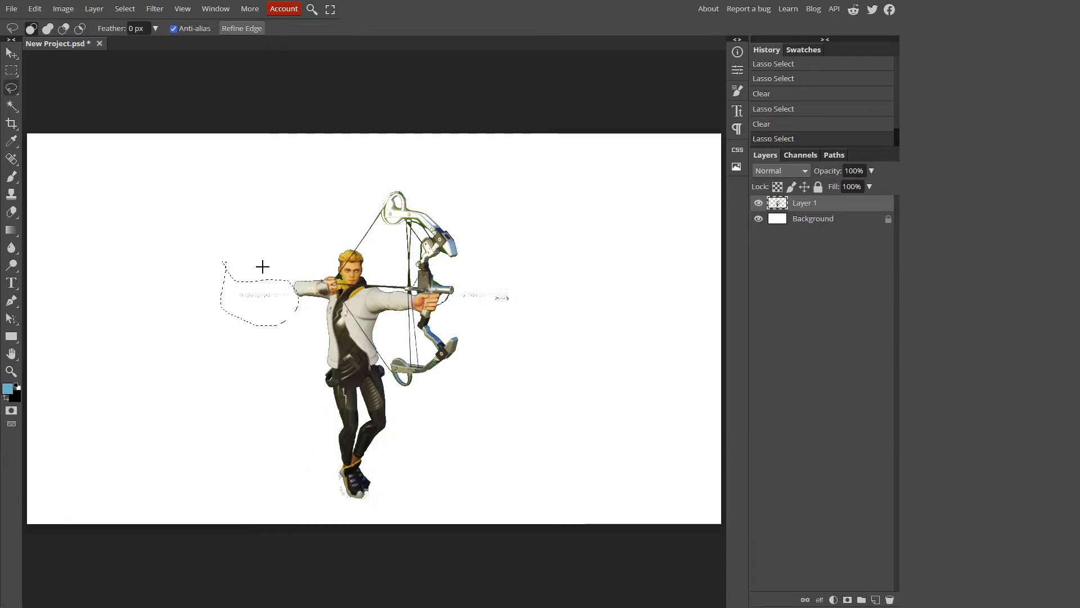
pyautogui.moveTo(487, 275)
pyautogui.mouseDown()
pyautogui.moveTo(454, 291)
pyautogui.moveTo(472, 318)
pyautogui.moveTo(532, 275)
pyautogui.mouseUp()
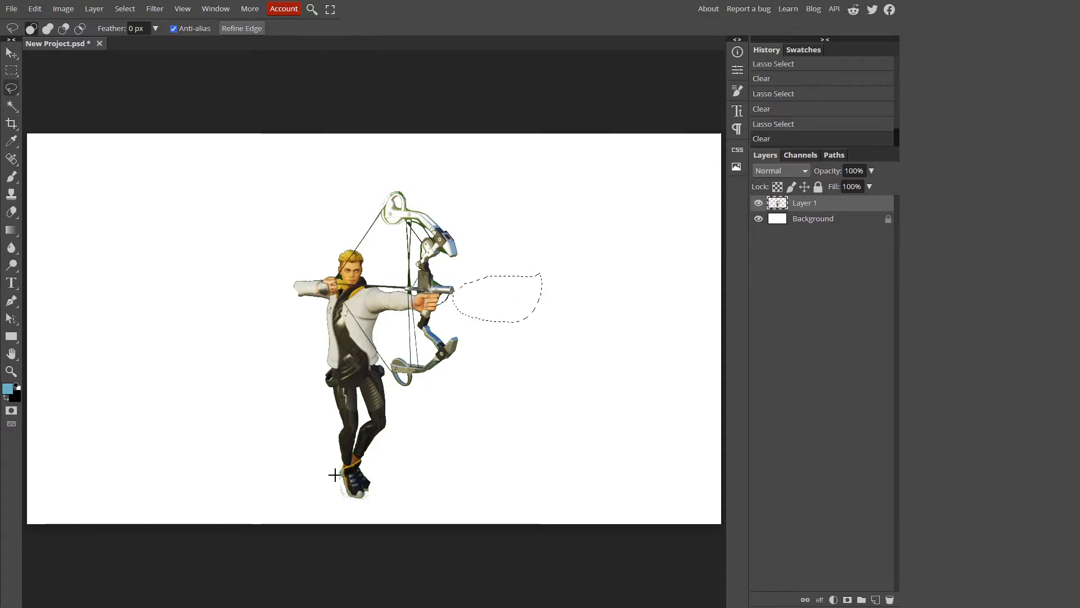
pyautogui.moveTo(336, 475)
pyautogui.mouseDown()
pyautogui.moveTo(354, 500)
pyautogui.moveTo(392, 488)
pyautogui.moveTo(384, 511)
pyautogui.moveTo(347, 508)
pyautogui.moveTo(339, 491)
pyautogui.moveTo(374, 486)
pyautogui.mouseUp()
pyautogui.press('Delete')
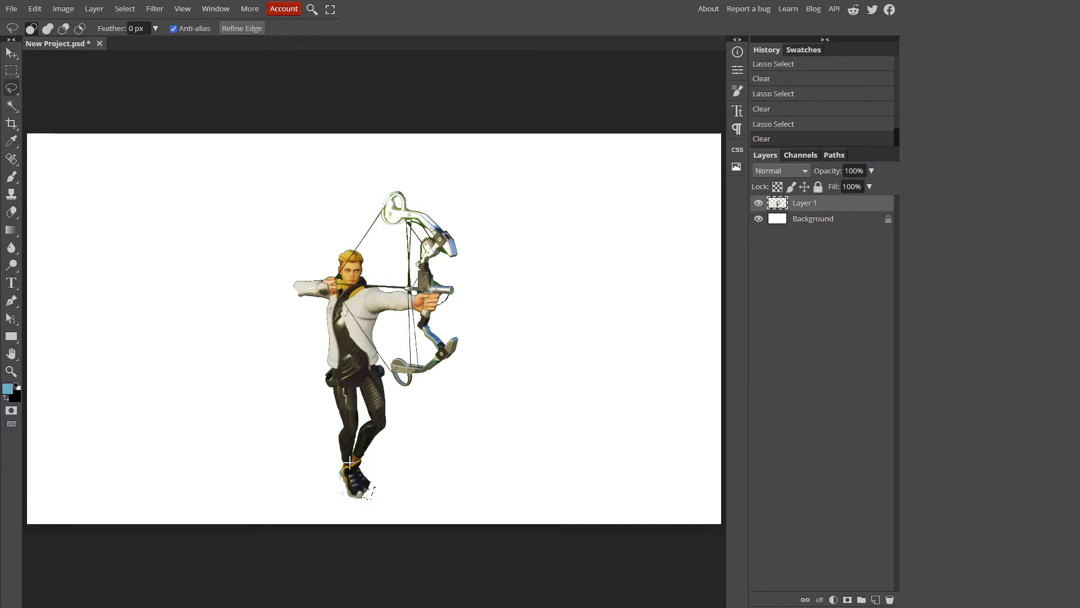
pyautogui.hotkey('ctrl', 'd')
# Enlarge the archer cut-out until the bow spans most of the canvas height and place it along the canvas's left edge.
pyautogui.click(11, 56)
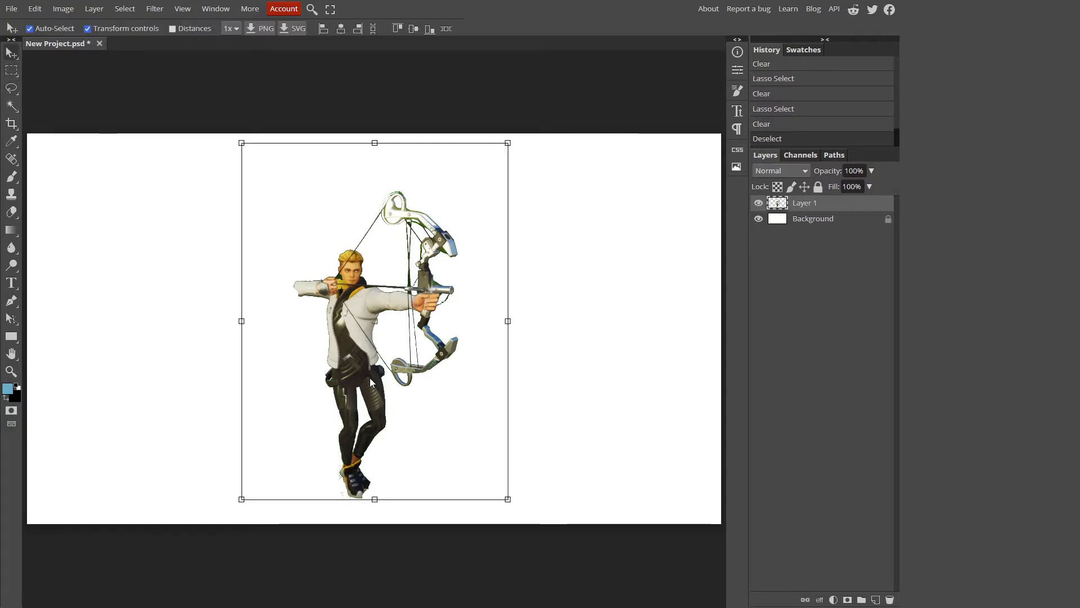
pyautogui.moveTo(336, 377); pyautogui.dragTo(282, 430)
pyautogui.moveTo(376, 287); pyautogui.dragTo(332, 344)
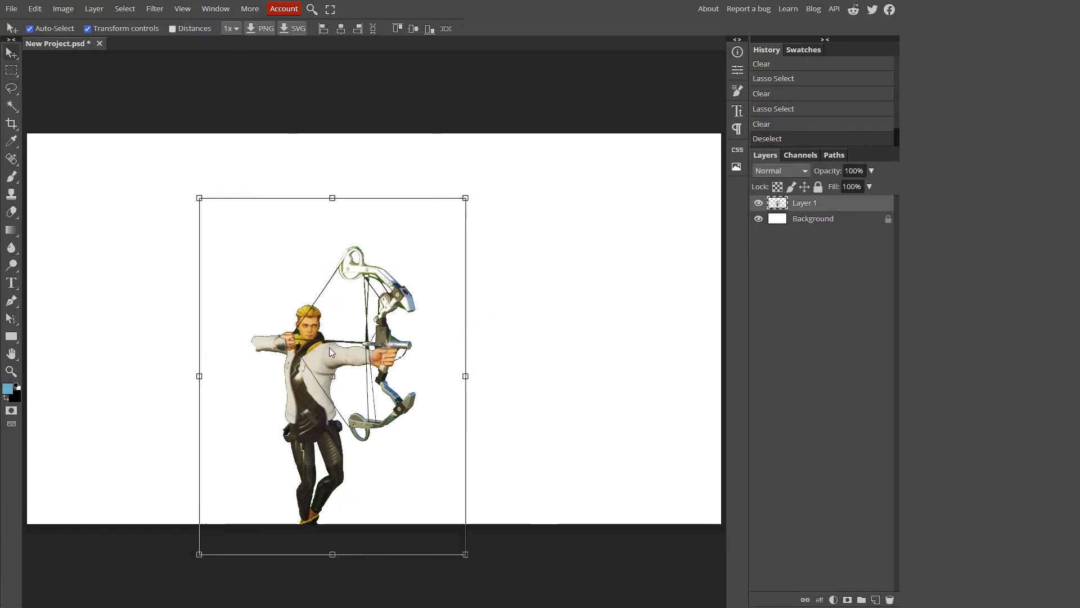
pyautogui.moveTo(465, 201); pyautogui.dragTo(633, 101)
pyautogui.moveTo(450, 293); pyautogui.dragTo(535, 395)
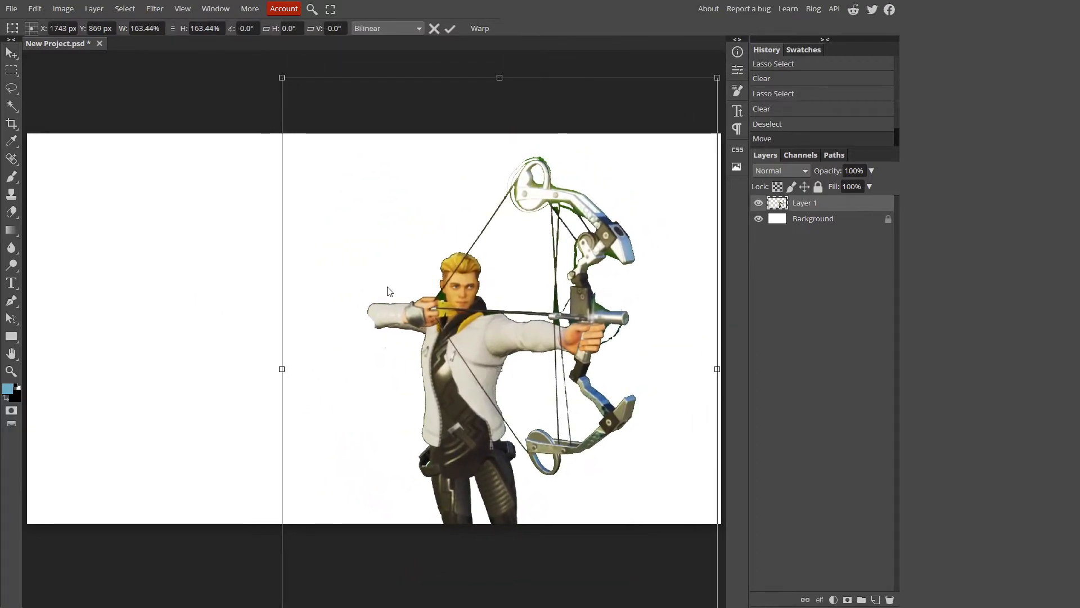
pyautogui.moveTo(583, 189); pyautogui.dragTo(486, 259)
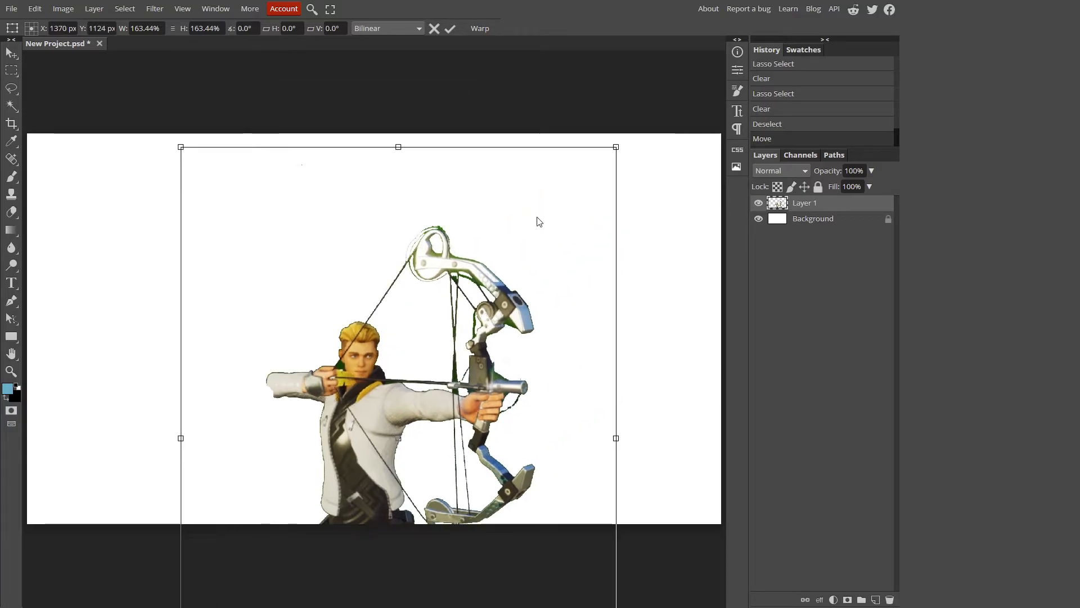
pyautogui.moveTo(619, 147); pyautogui.dragTo(662, 92)
pyautogui.moveTo(455, 380); pyautogui.dragTo(204, 332)
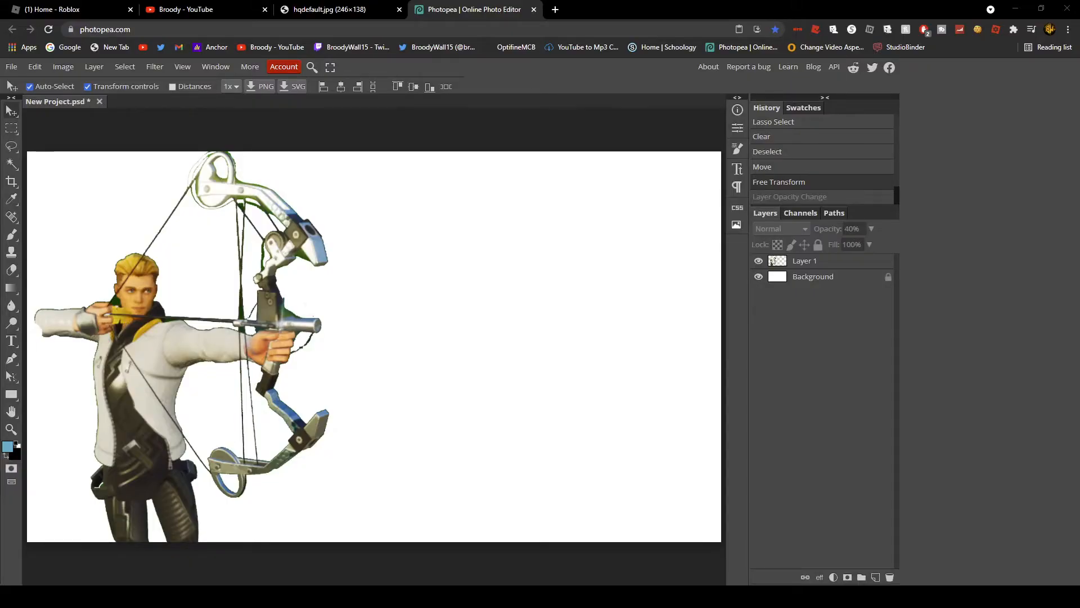
# Paste the mountain landscape beneath the archer layer and scale it to 143.33% to cover the canvas.
pyautogui.hotkey('ctrl', 'v')
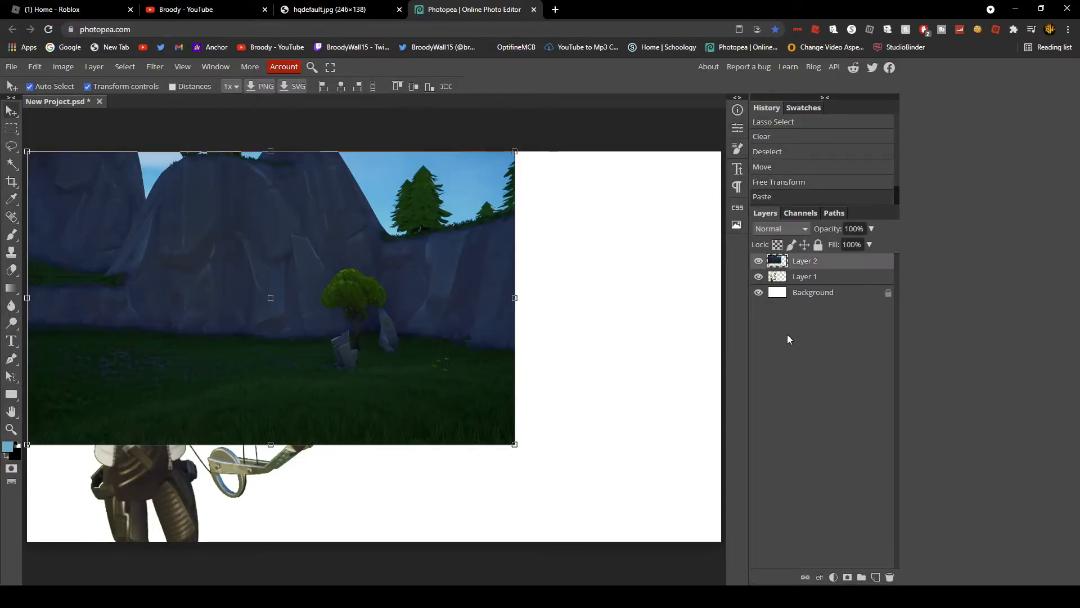
pyautogui.moveTo(793, 264); pyautogui.dragTo(808, 298)
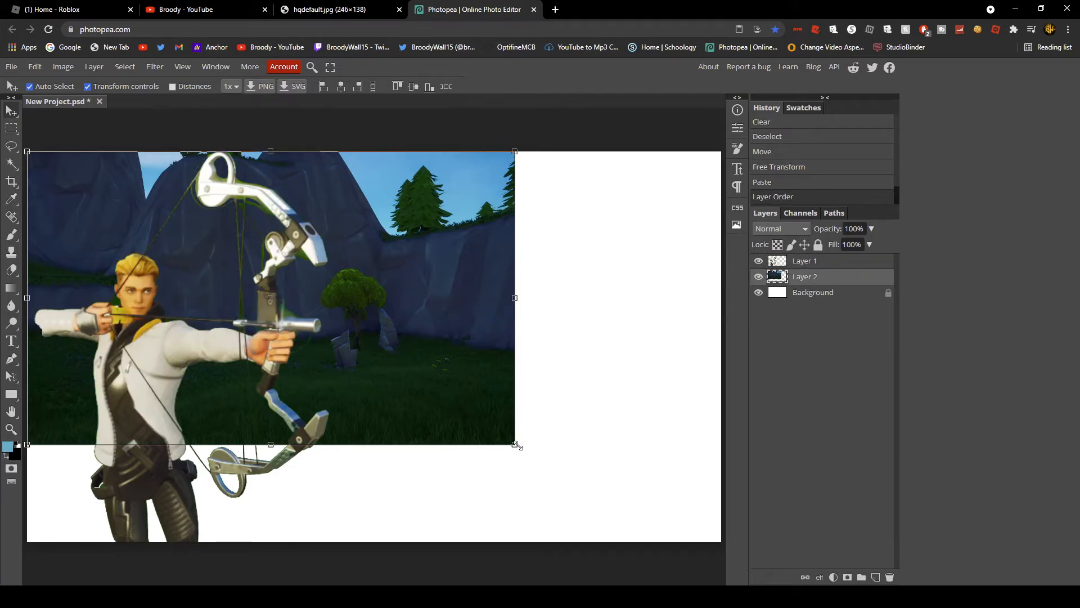
pyautogui.moveTo(516, 445); pyautogui.dragTo(726, 514)
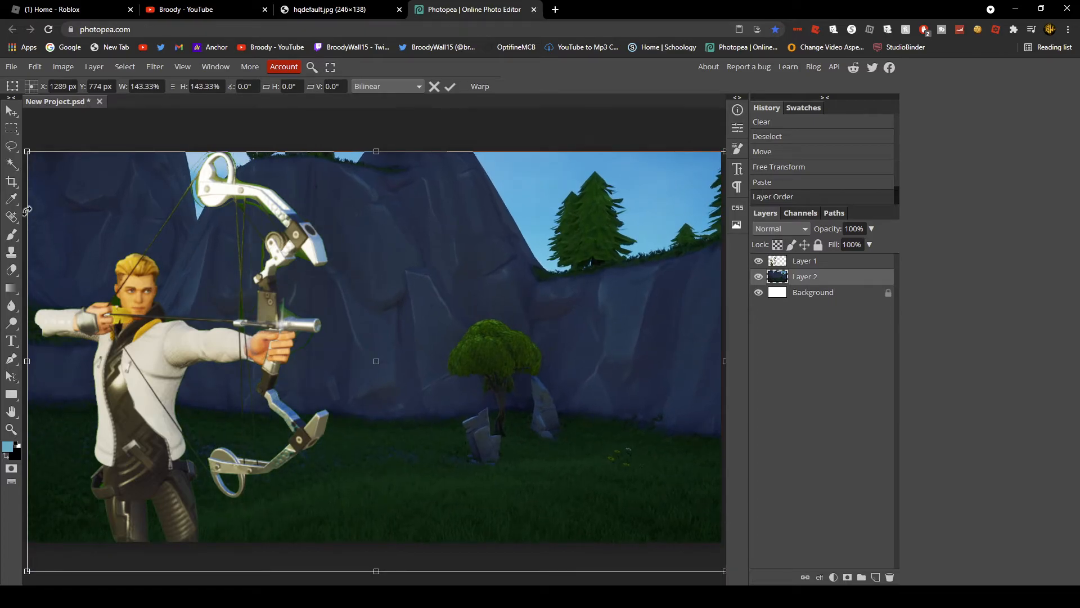
# Create a text box over the upper right of the landscape with the Luckiest Guy font at 150 px.
pyautogui.press('t')
pyautogui.moveTo(379, 190); pyautogui.dragTo(650, 286)
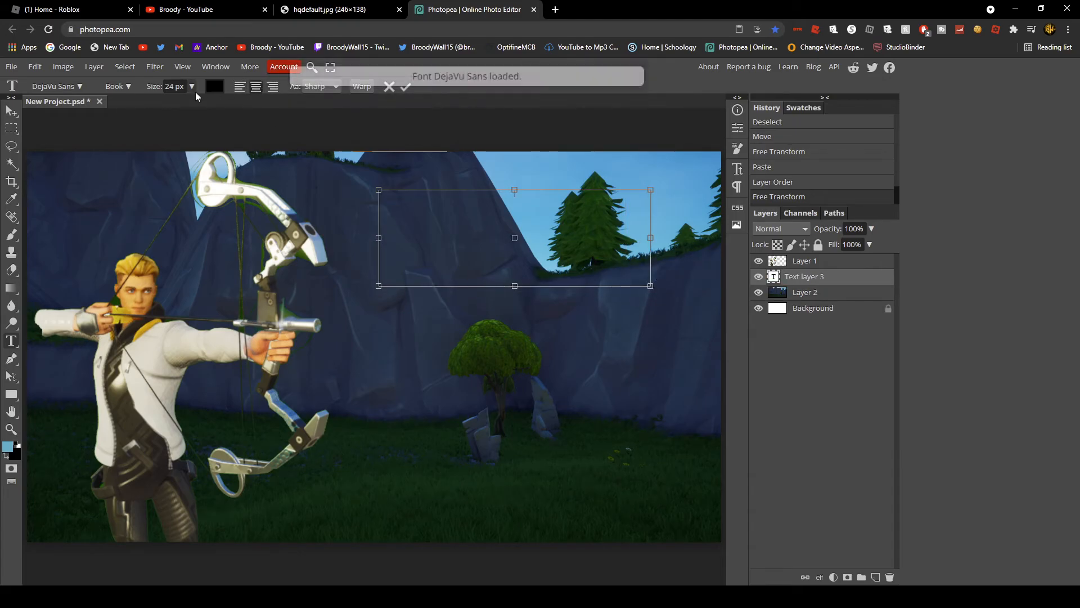
pyautogui.moveTo(192, 86); pyautogui.dragTo(214, 102)
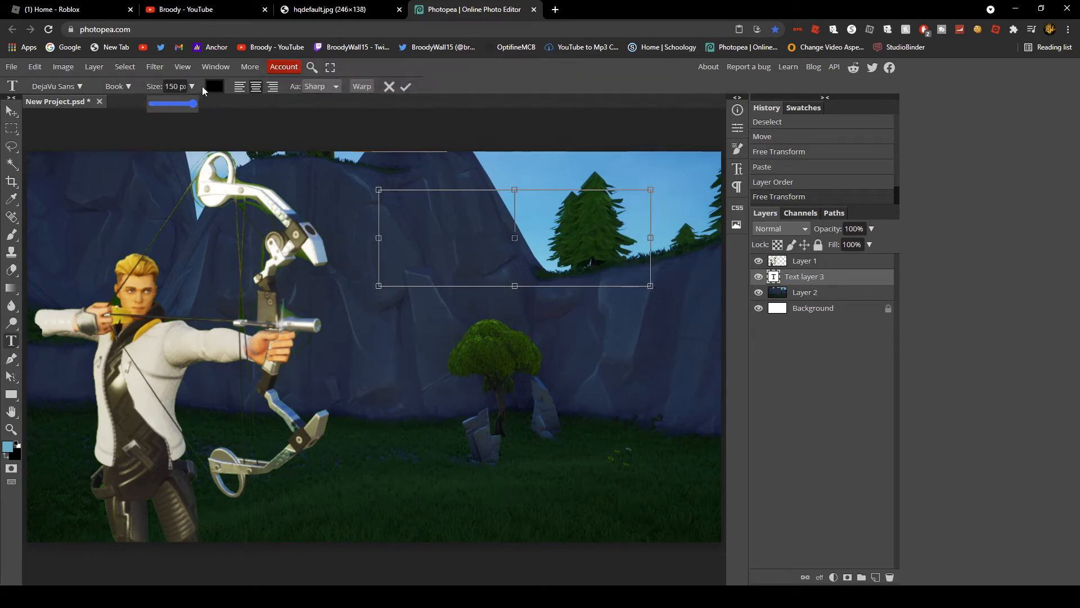
pyautogui.click(111, 87)
pyautogui.click(70, 89)
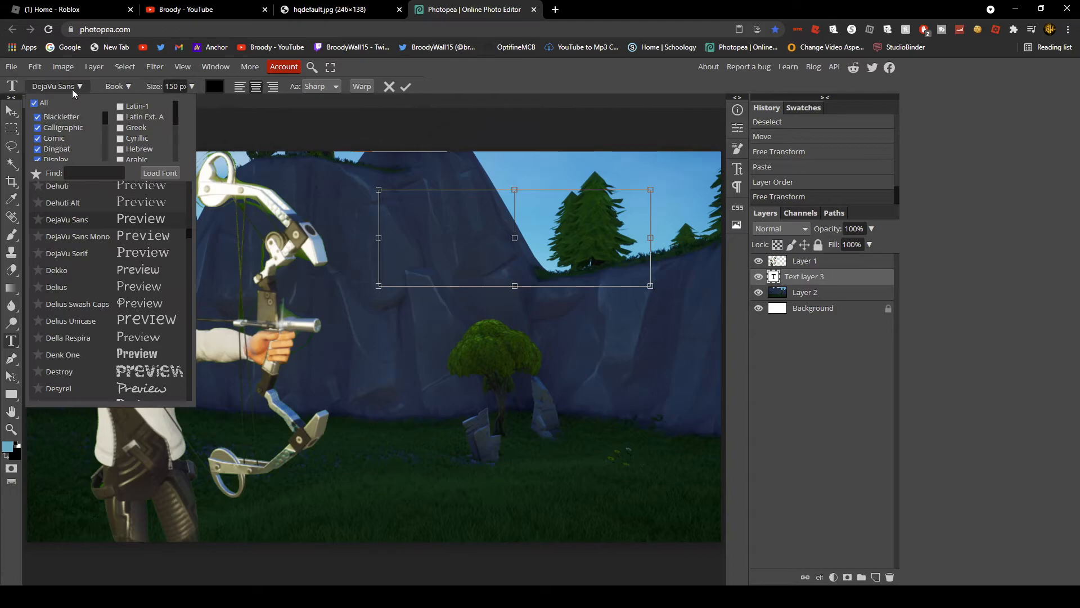
pyautogui.write('luckiest')
pyautogui.click(69, 190)
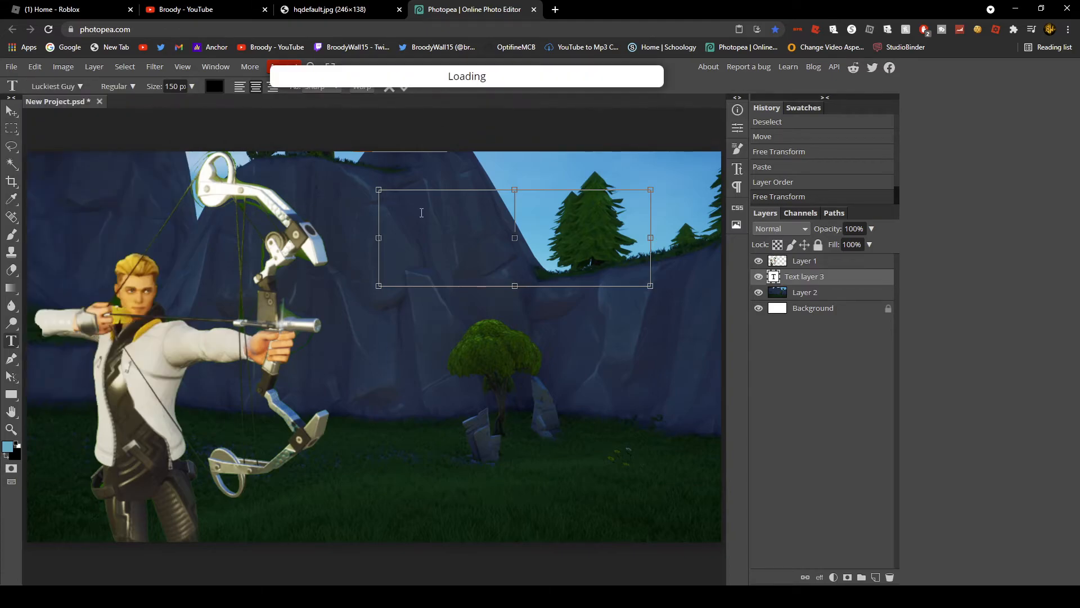
# Enter the title "HOW TO MAKE FORTNITE THUMBNAILS" and enlarge its text box to fit all three lines.
pyautogui.write('HOW TO MAKE TH')
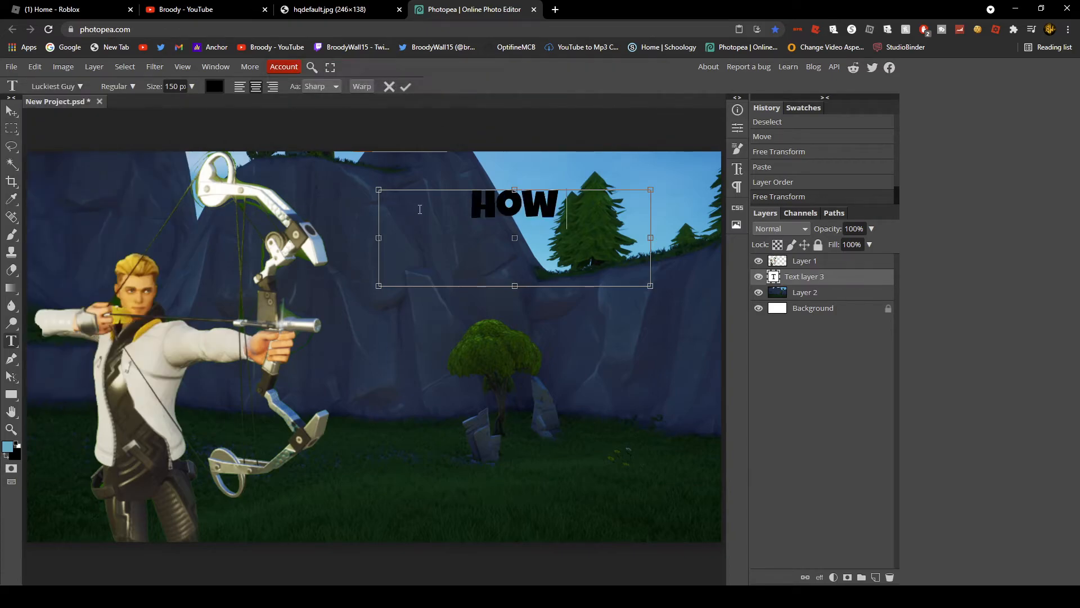
pyautogui.press('BackSpace')
pyautogui.press('BackSpace')
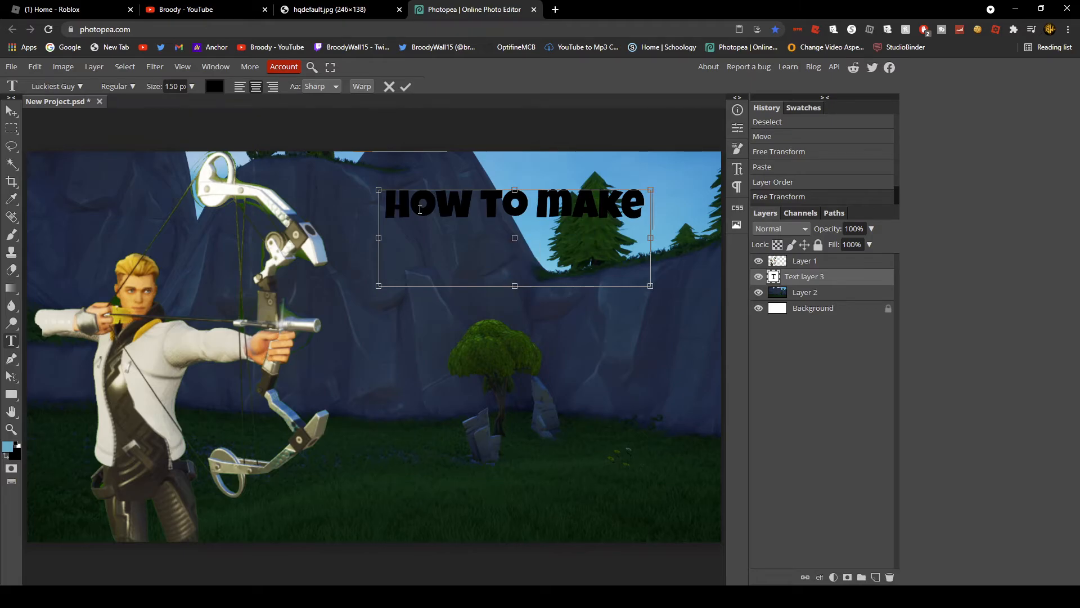
pyautogui.write('FORTNITE THU')
pyautogui.press('BackSpace')
pyautogui.press('BackSpace')
pyautogui.press('BackSpace')
pyautogui.press('BackSpace')
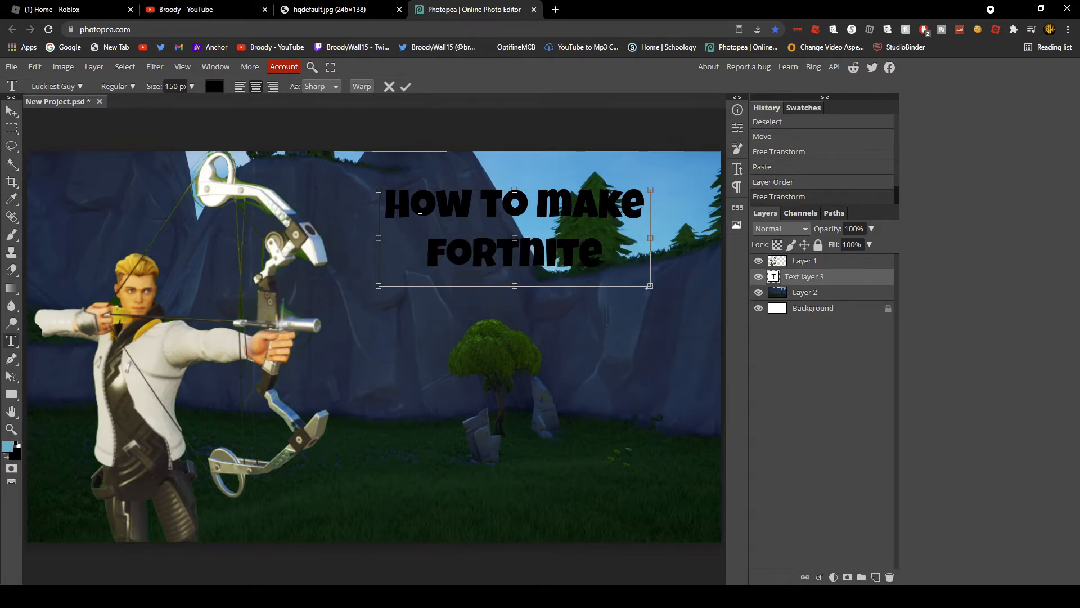
pyautogui.moveTo(648, 285); pyautogui.dragTo(707, 350)
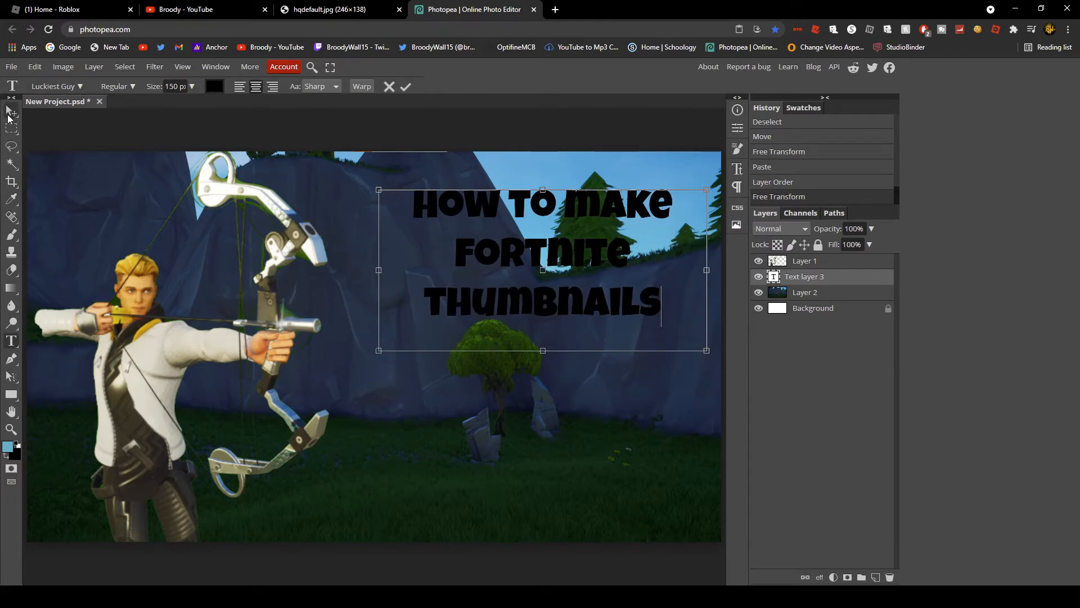
# Recolor the entire title text white.
pyautogui.click(208, 88)
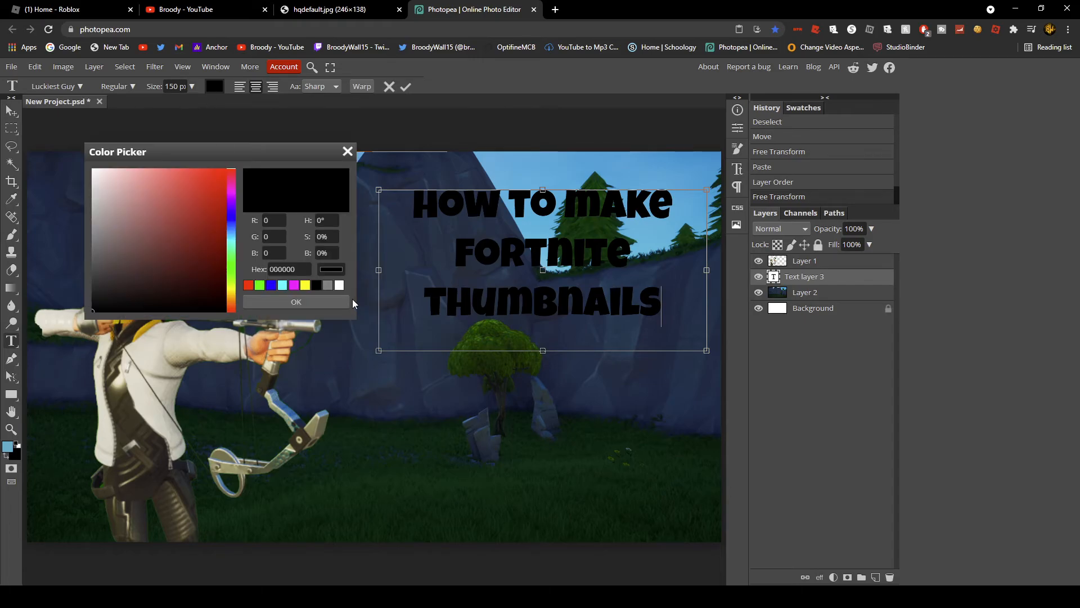
pyautogui.click(340, 286)
pyautogui.hotkey('ctrl', 'a')
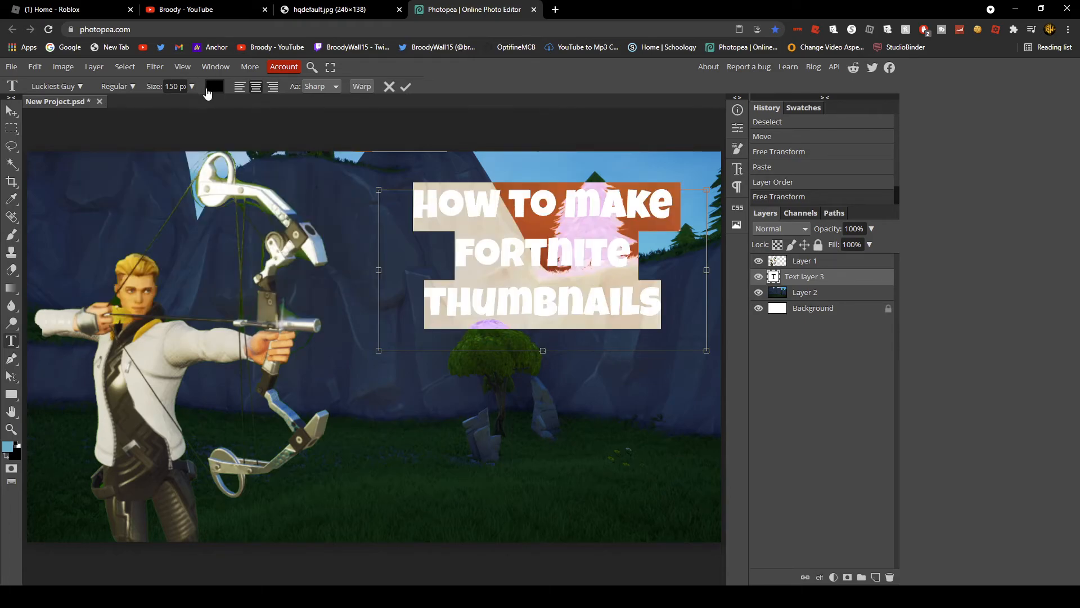
pyautogui.click(214, 86)
pyautogui.click(331, 304)
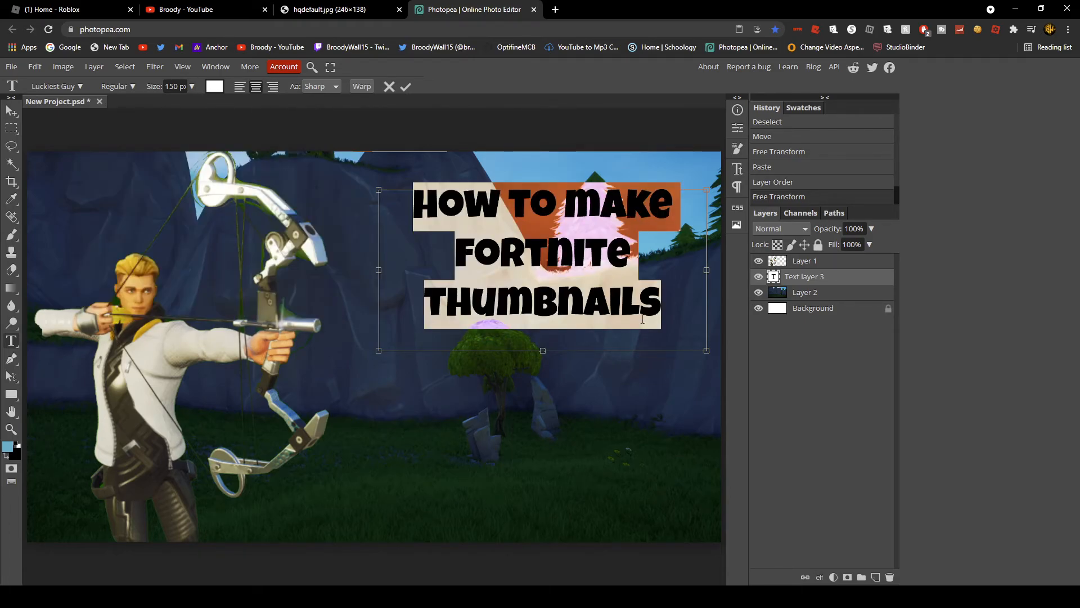
pyautogui.click(657, 307)
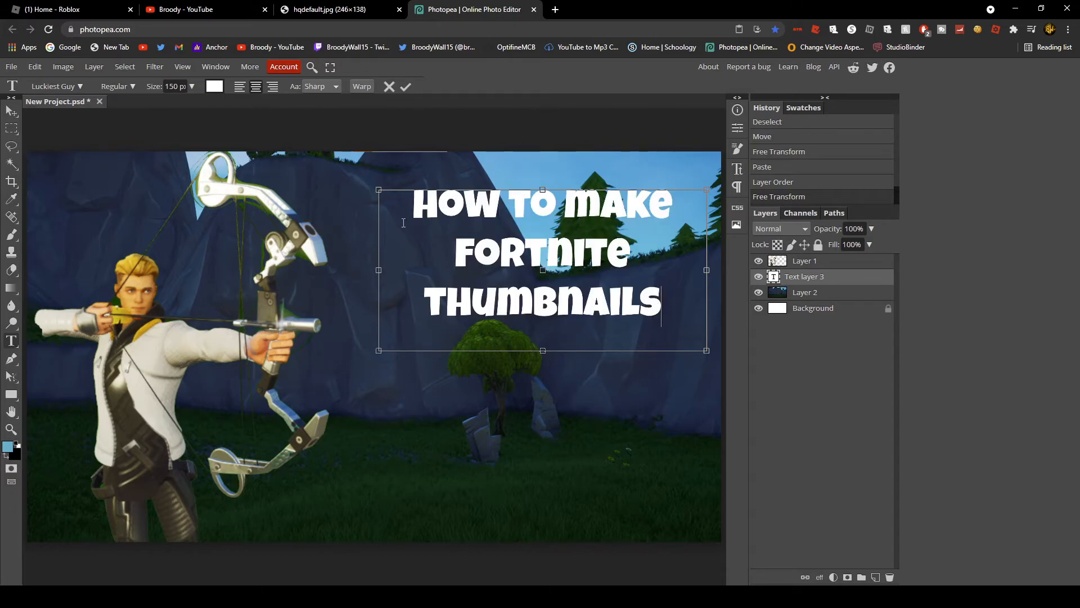
# Scale the title to 116.65% and center it vertically over the landscape to the right of the archer.
pyautogui.click(11, 111)
pyautogui.moveTo(542, 253); pyautogui.dragTo(498, 283)
pyautogui.moveTo(626, 219); pyautogui.dragTo(670, 199)
pyautogui.moveTo(601, 254); pyautogui.dragTo(604, 336)
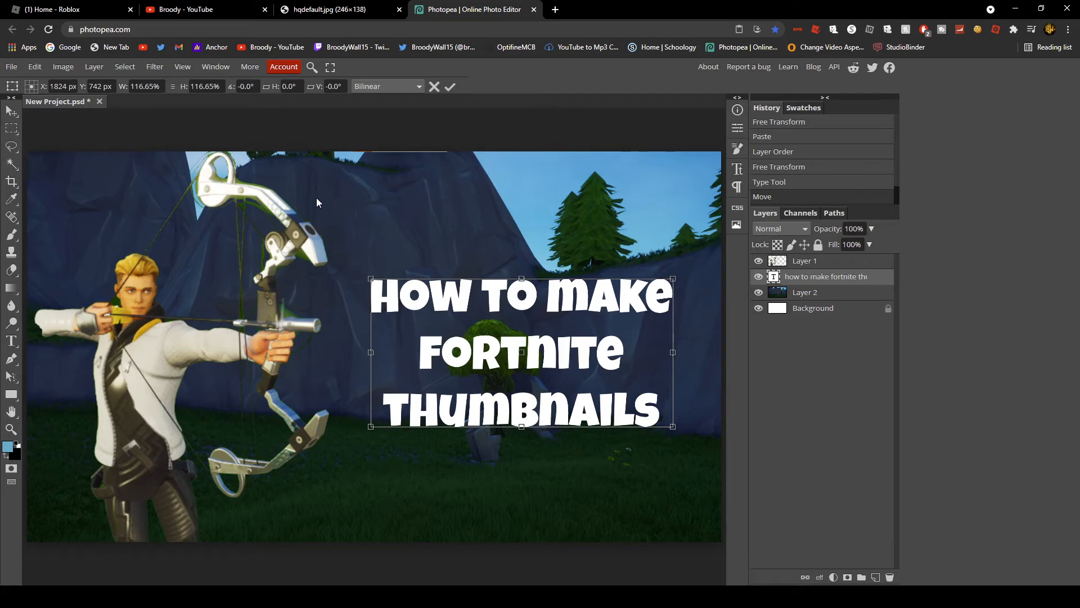
# Export the thumbnail as a 2560 × 1440 px PNG at 99% quality.
pyautogui.click(12, 67)
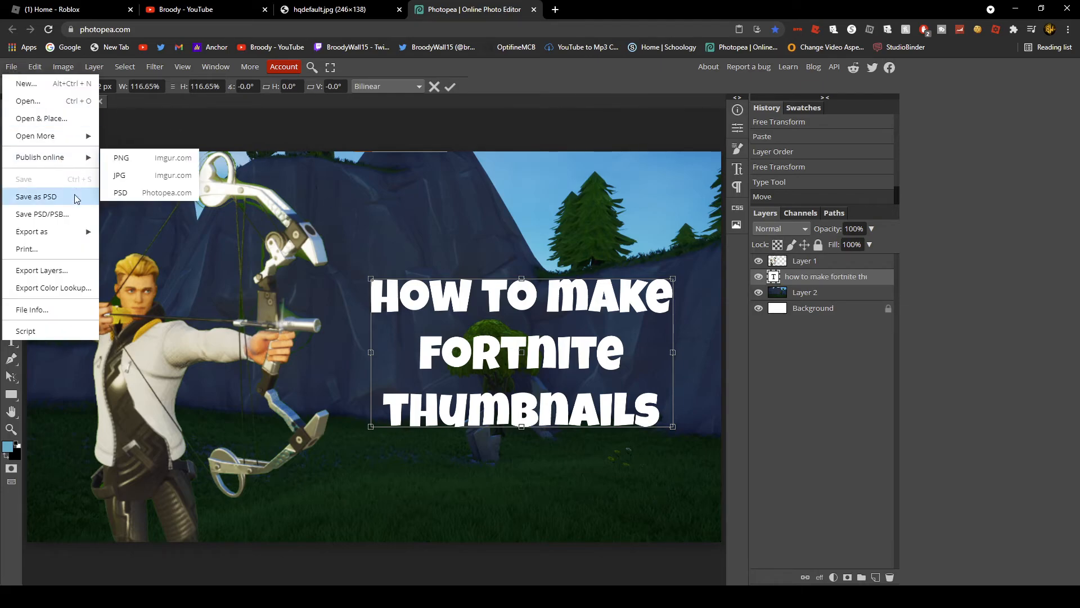
pyautogui.moveTo(85, 234)
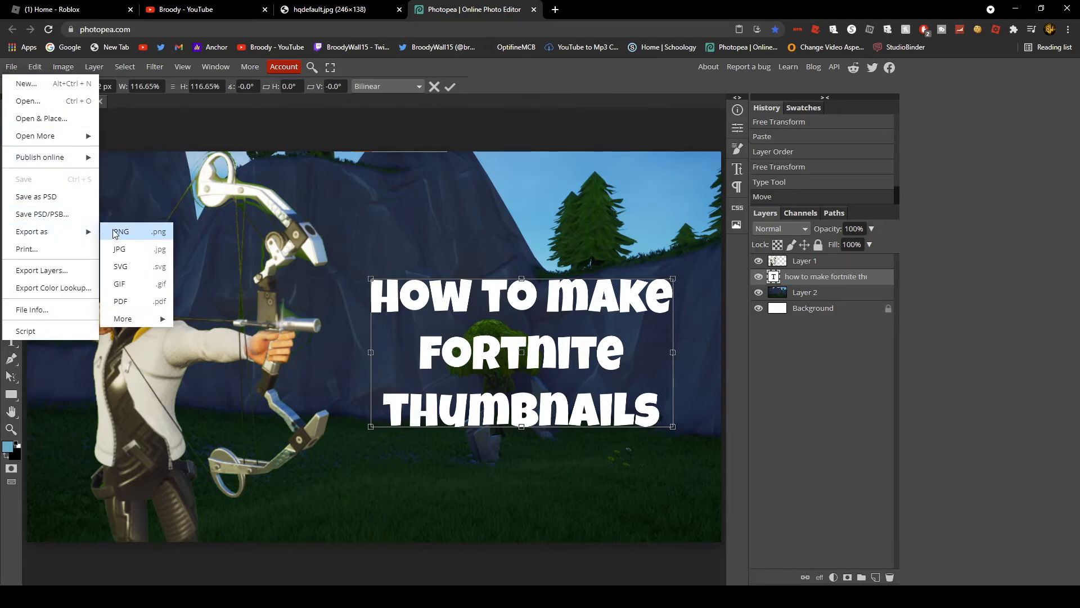
pyautogui.click(105, 235)
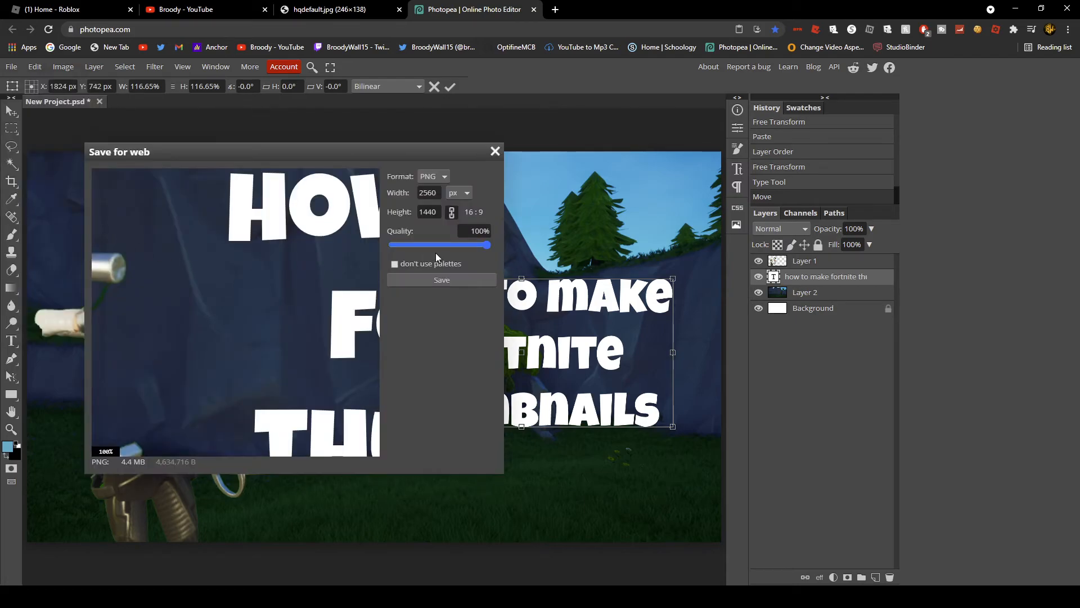
pyautogui.scroll(-3, 299, 328)
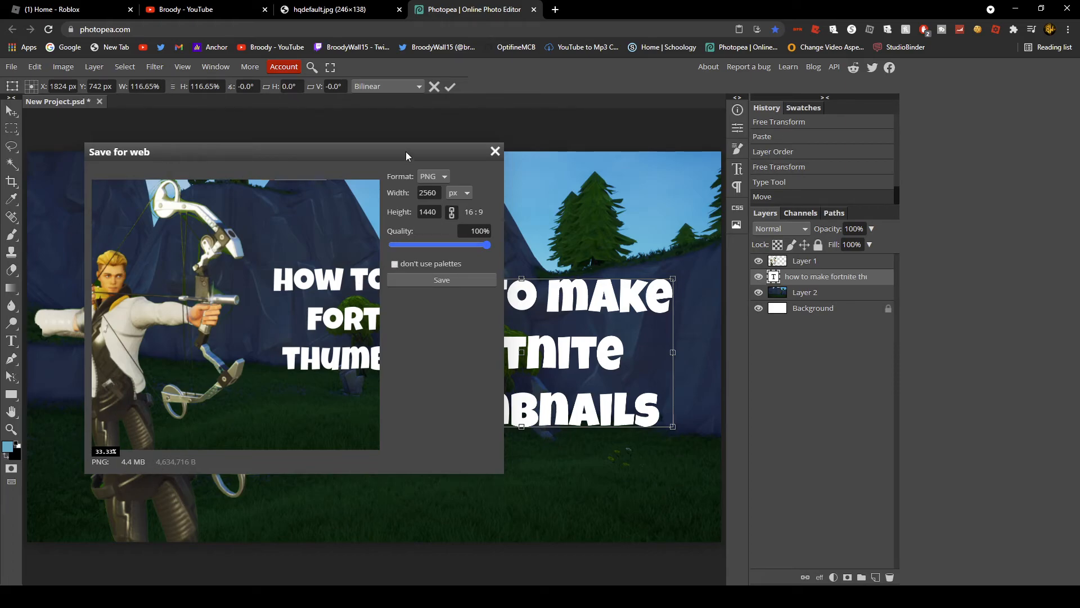
pyautogui.click(477, 231)
pyautogui.write('99')
pyautogui.click(583, 266)
pyautogui.click(468, 279)
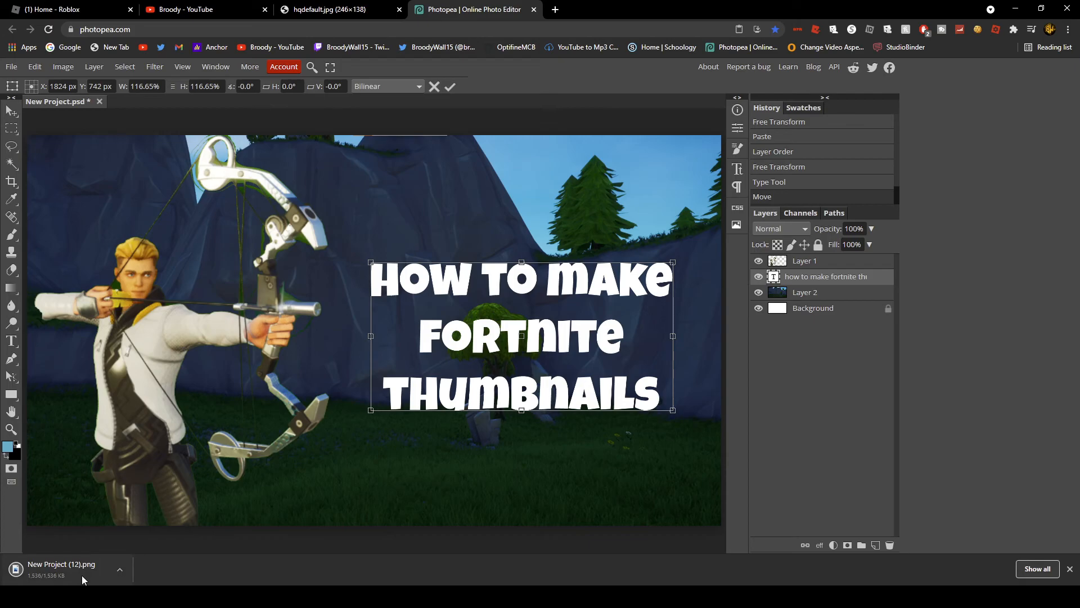
# Switch to YouTube, start a new video upload and open the file selection for it.
pyautogui.click(224, 13)
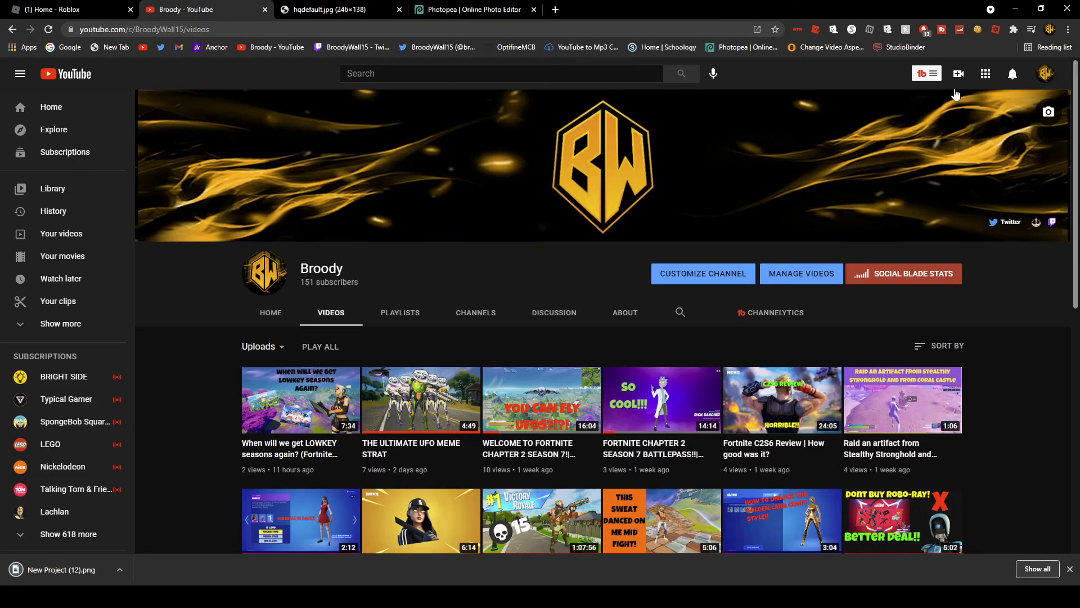
pyautogui.click(962, 76)
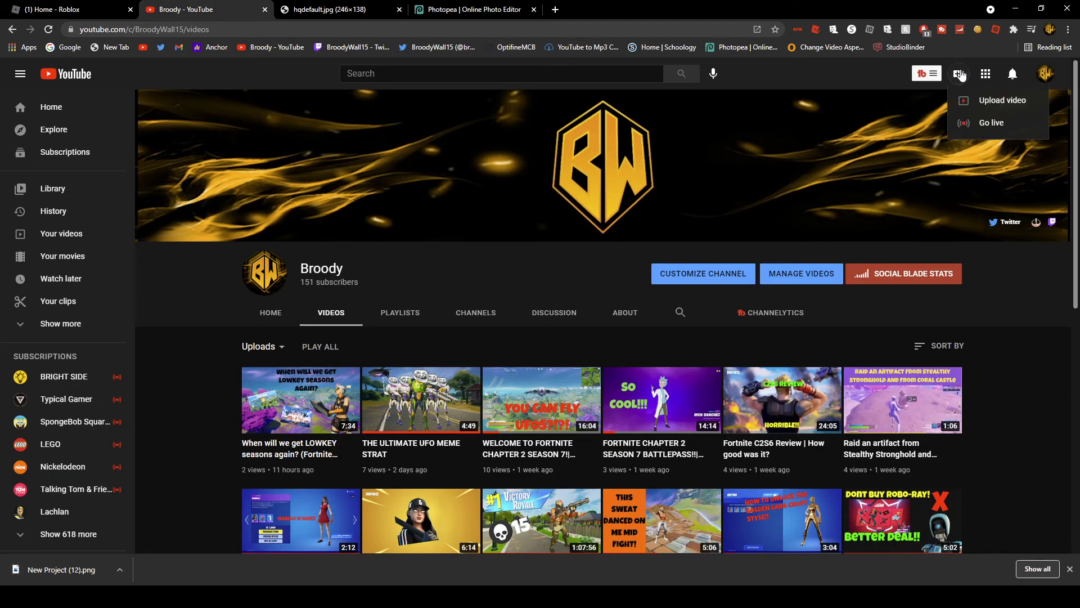
pyautogui.click(967, 102)
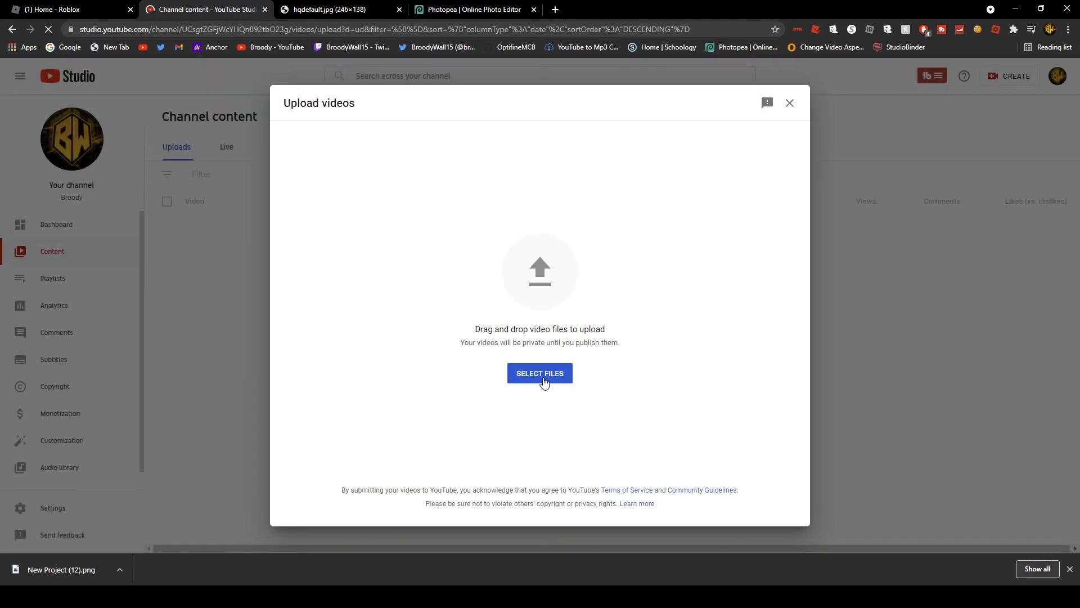
pyautogui.click(545, 379)
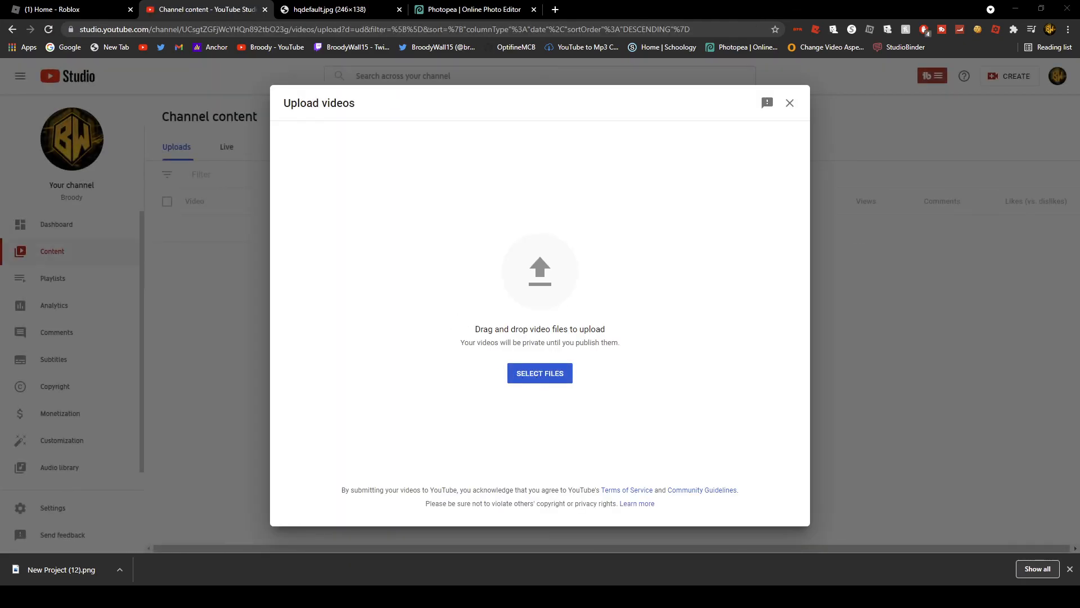